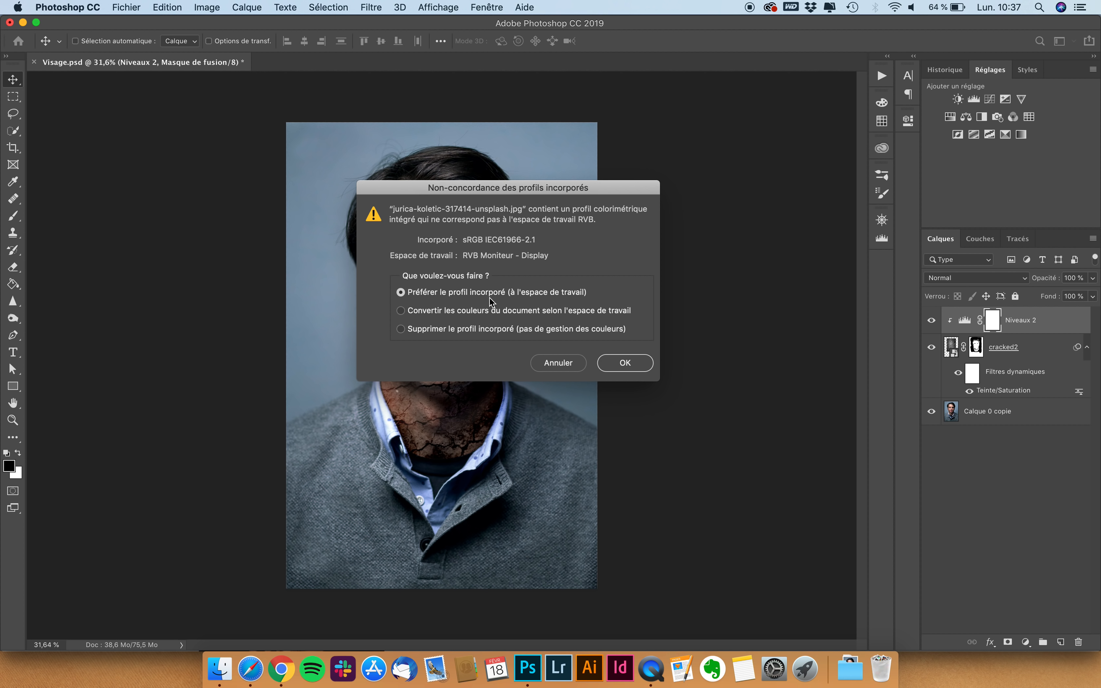
Step: Open the portrait photo with its embedded colour profile kept and place cracked2.jpg from the grungecracks folder into it
left_click(617, 365)
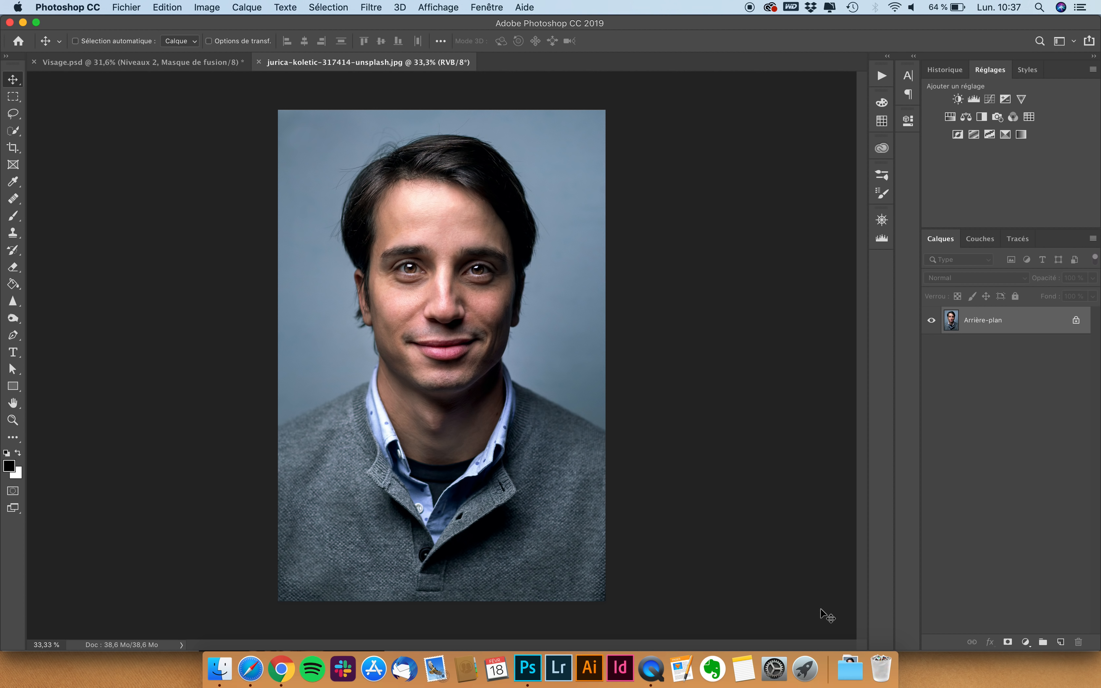
left_click(849, 669)
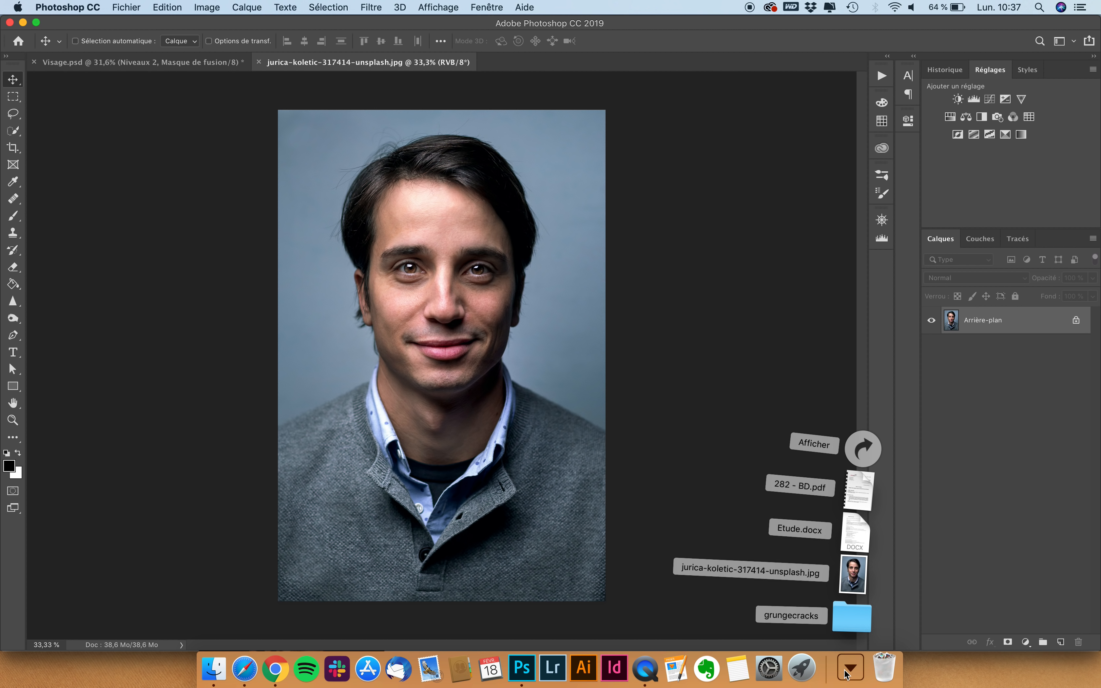
left_click(842, 623)
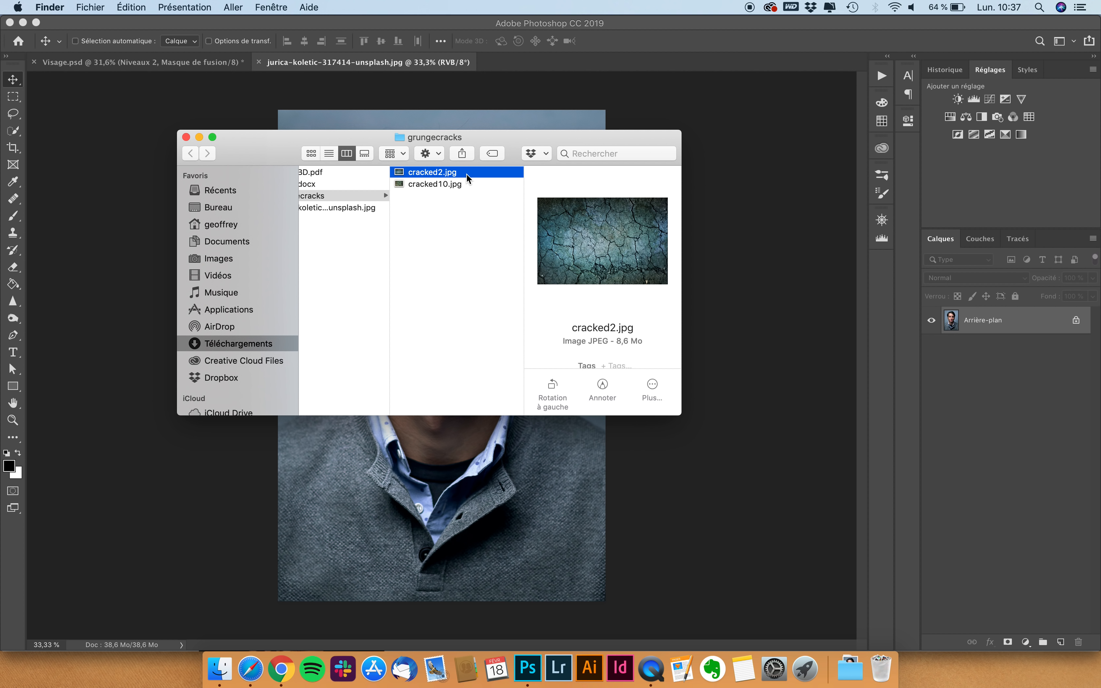
left_click_drag(467, 174, 749, 248)
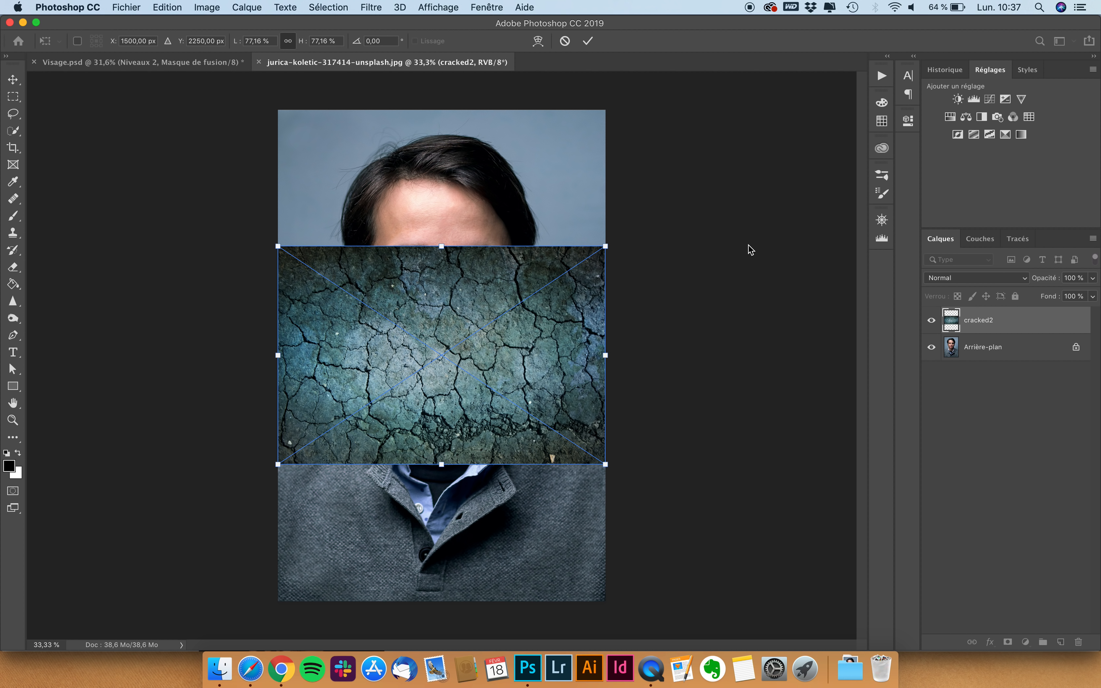
Step: Rotate the placed crack texture 90° and position it upright over the man's face and neck
left_click_drag(581, 215, 496, 421)
left_click_drag(432, 255, 427, 198)
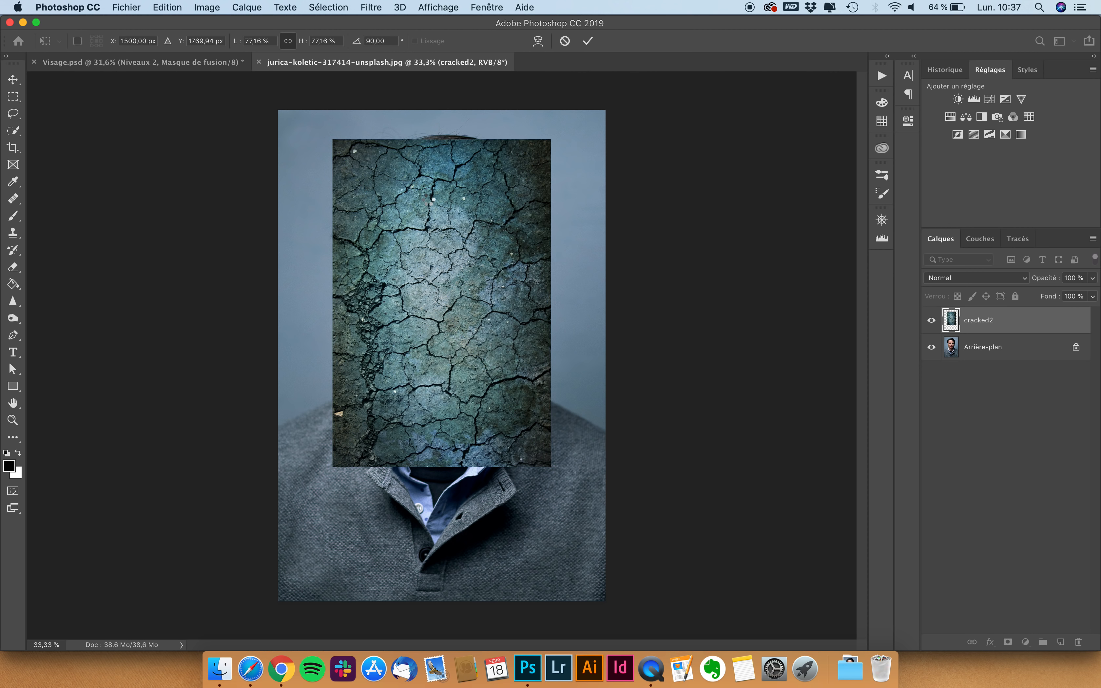
key("Return")
mouse_move(450, 269)
left_mouse_down()
mouse_move(612, 262)
mouse_move(443, 274)
left_mouse_up()
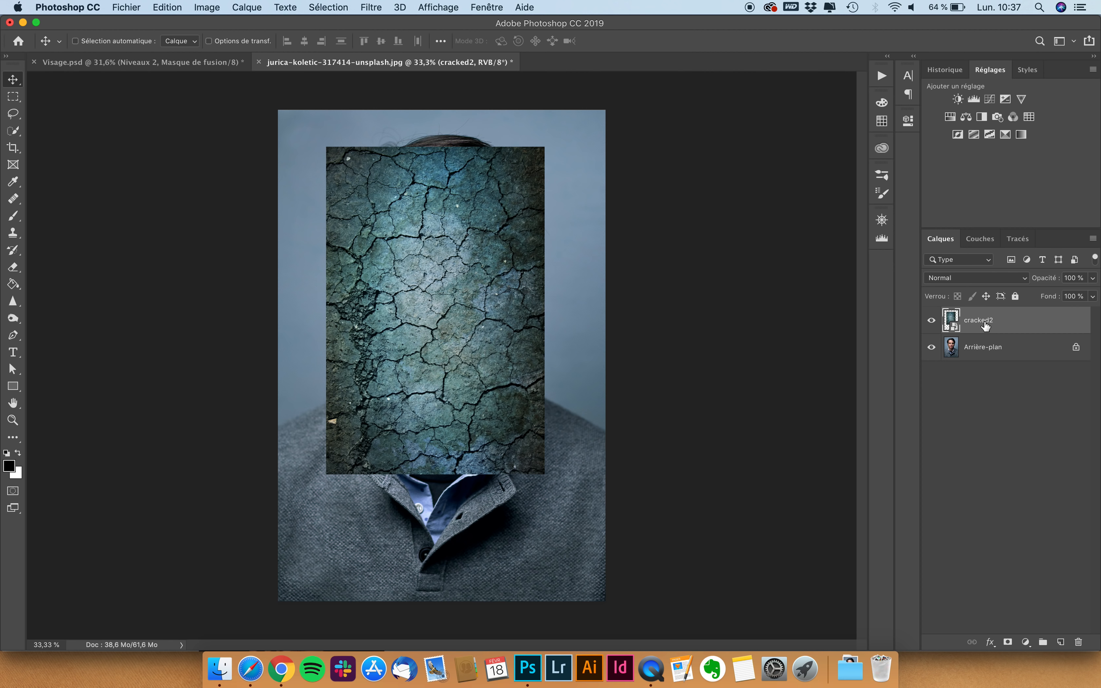
Step: Desaturate the cracked2 layer with a Teinte/Saturation adjustment, setting Saturation to -100
left_click(216, 7)
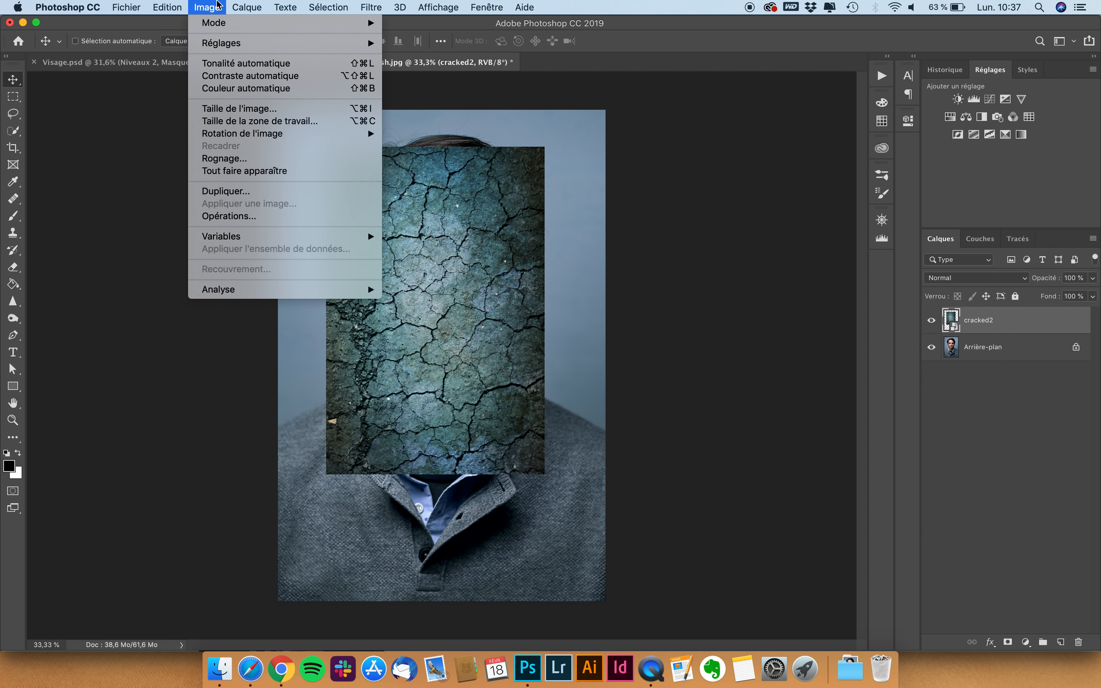
mouse_move(243, 48)
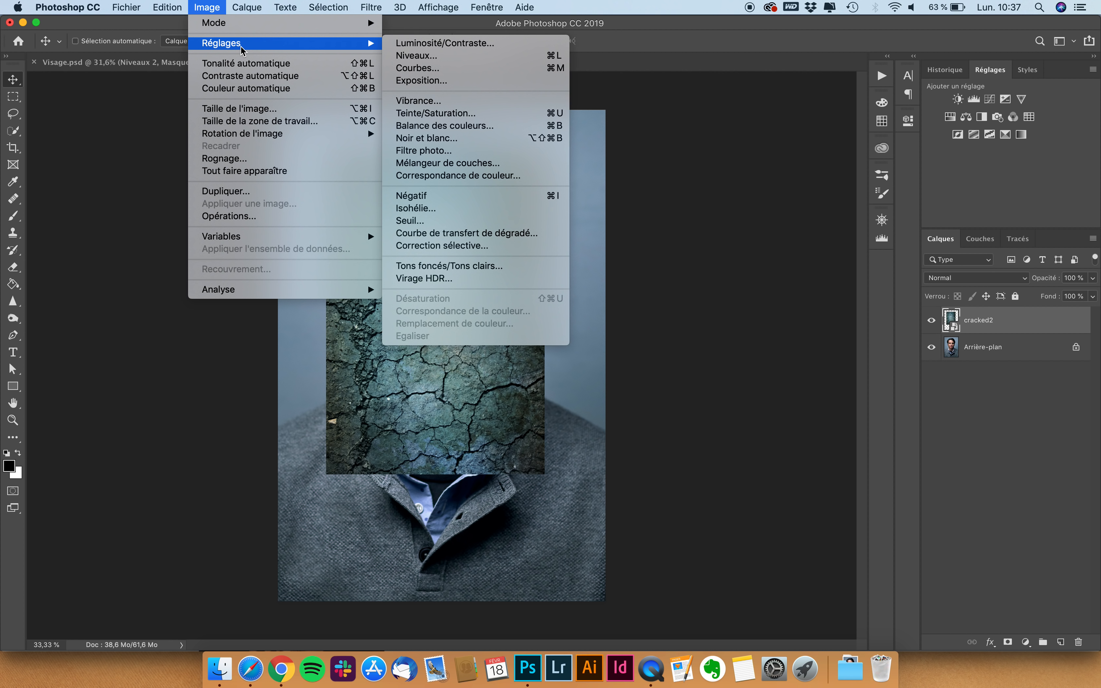
left_click(463, 114)
left_click_drag(758, 280, 687, 280)
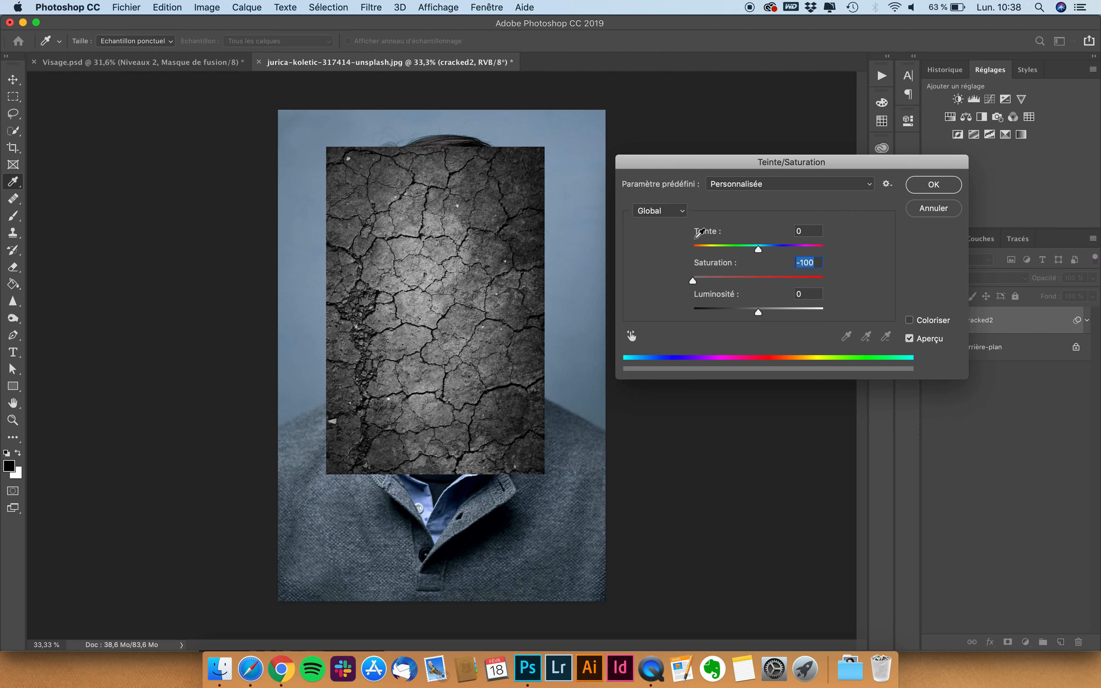
left_click(933, 184)
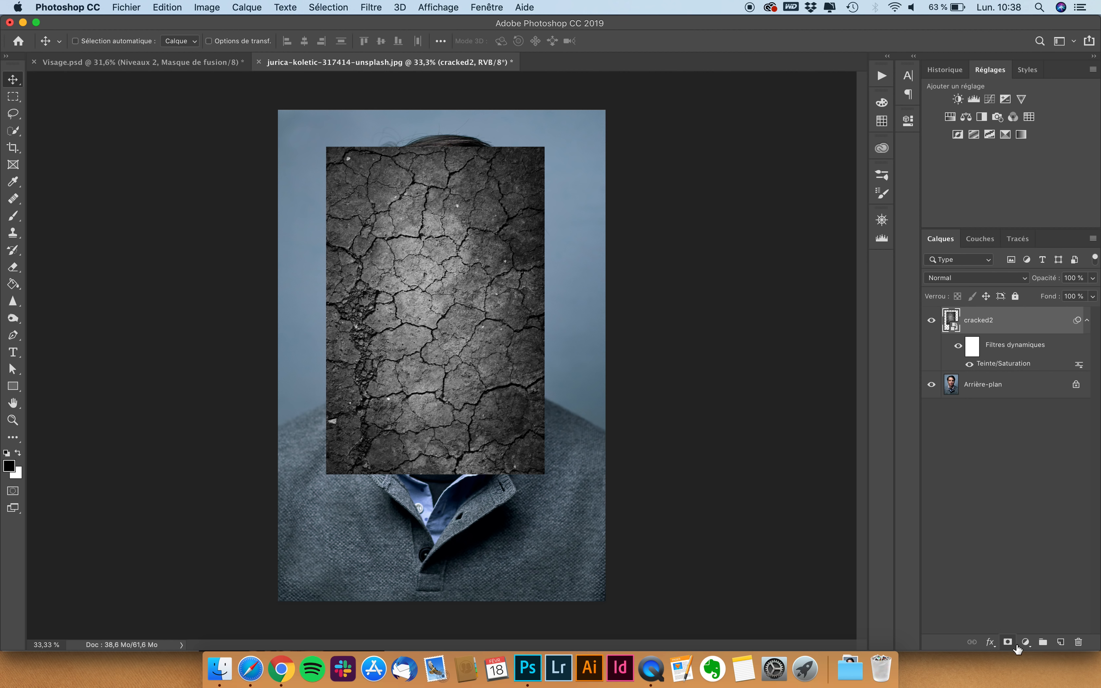
Step: Set the cracked2 layer's blend mode to Incrustation and add a layer mask to it
left_click(974, 279)
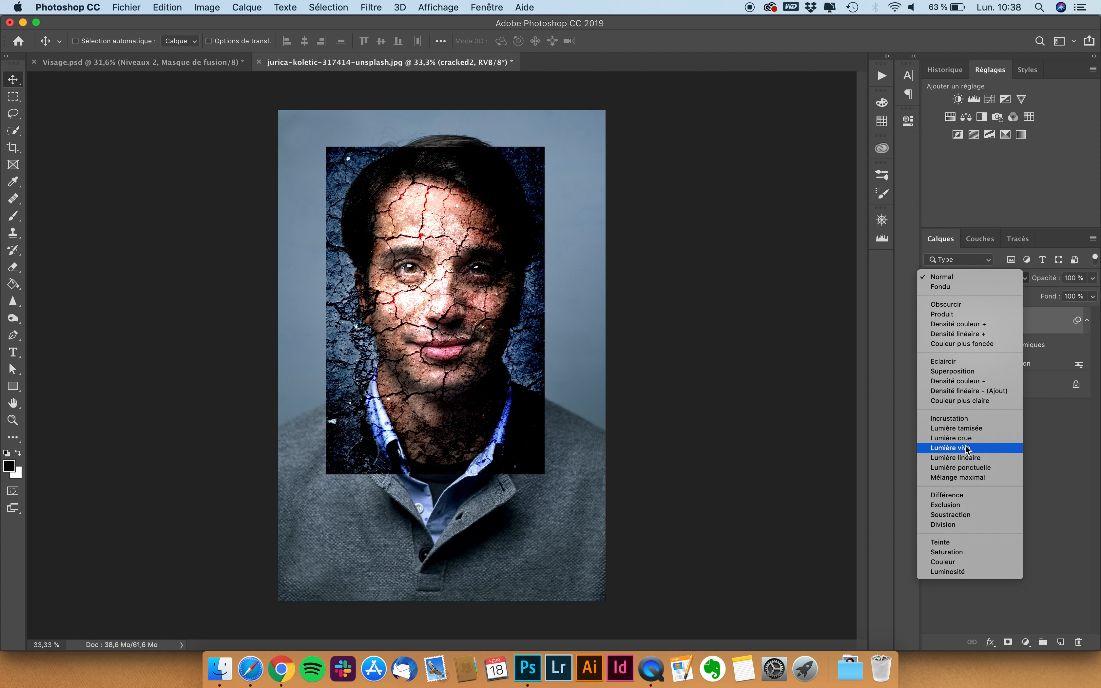
left_click(963, 418)
left_click(1007, 642)
Step: Paint black on the cracked2 mask with a 277 px Arrondi flou brush to hide the texture over the background, hair and clothes
left_click(13, 215)
left_click(95, 41)
left_click(96, 187)
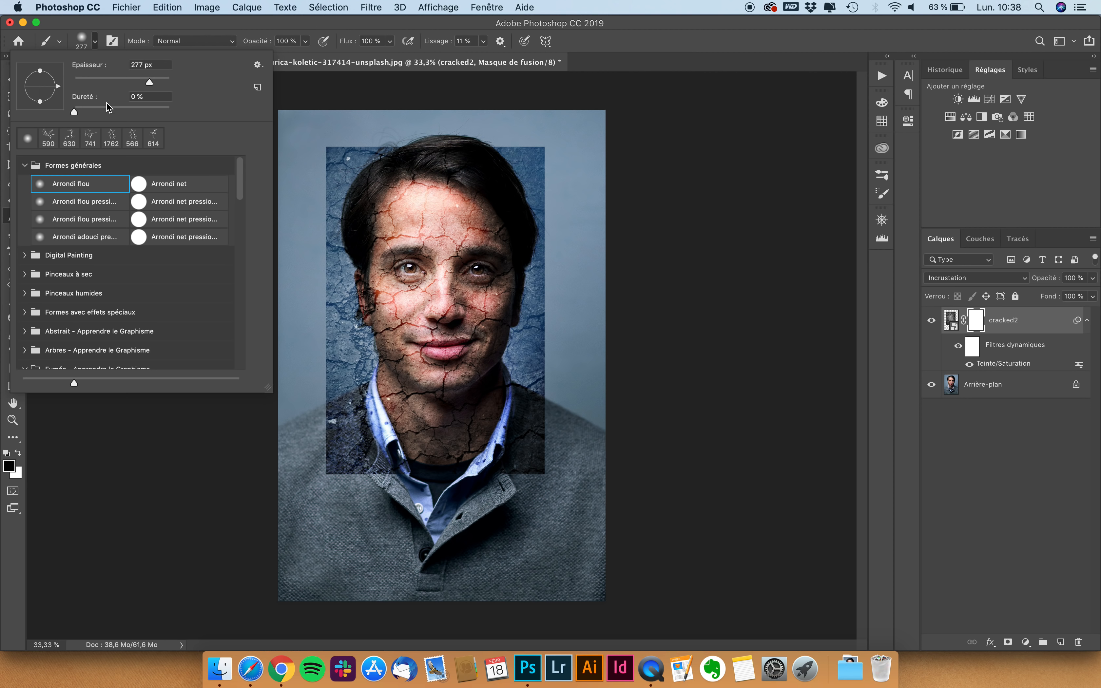
left_click(190, 42)
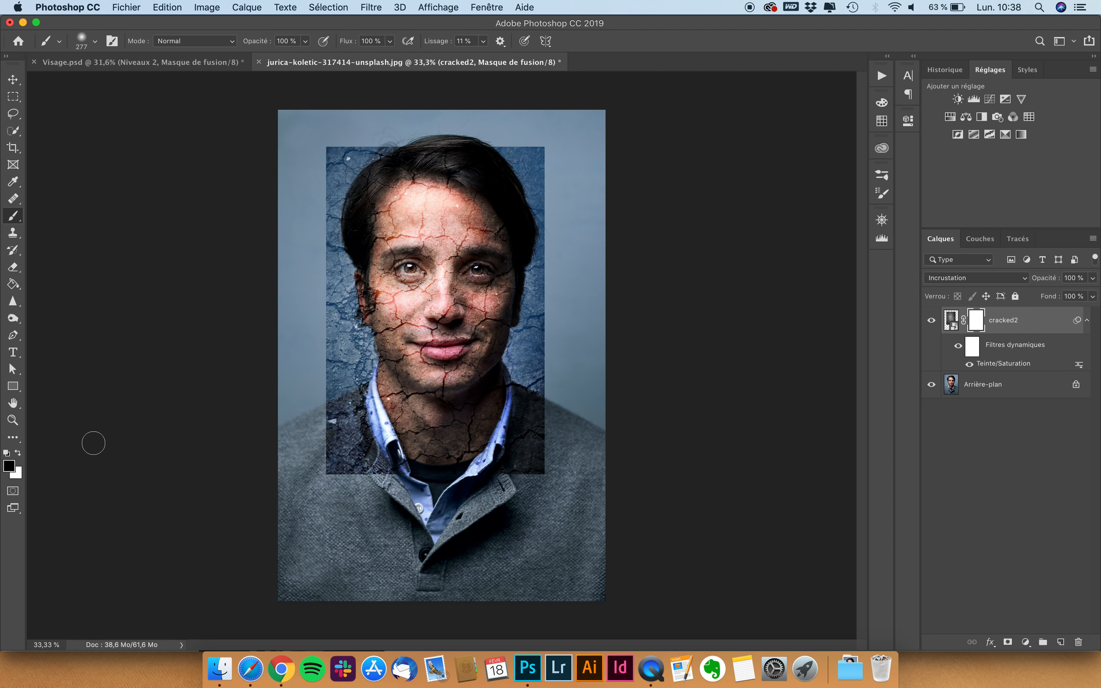
key("super+plus")
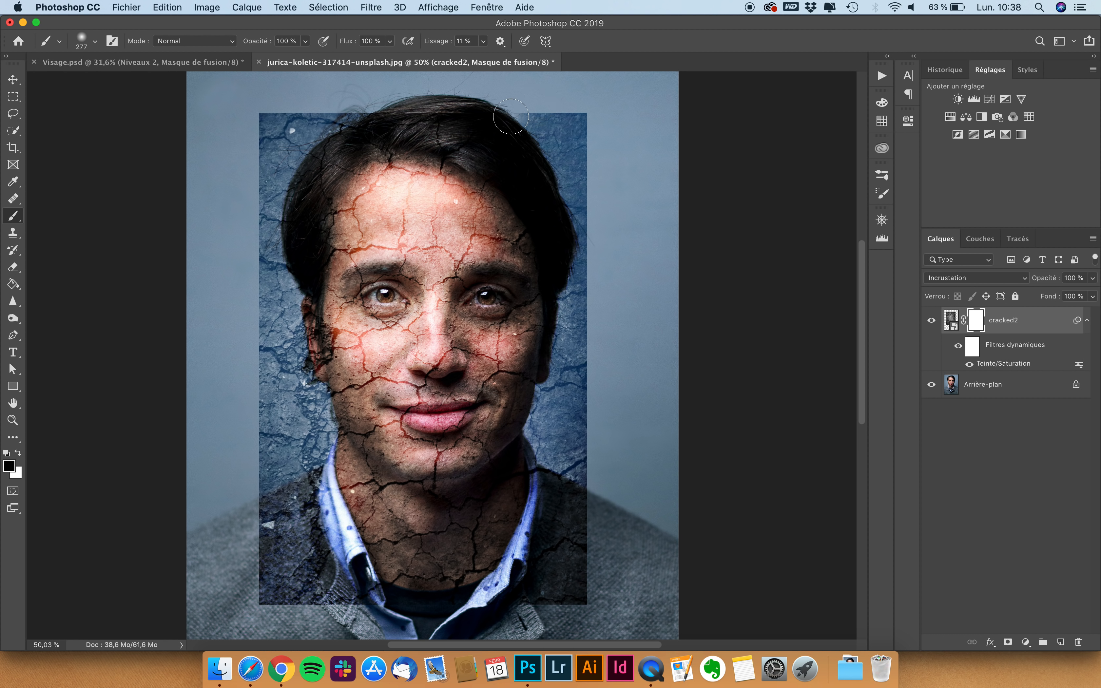
mouse_move(494, 116)
left_mouse_down()
mouse_move(566, 110)
mouse_move(515, 105)
mouse_move(606, 120)
mouse_move(587, 134)
mouse_move(545, 115)
mouse_move(529, 128)
mouse_move(583, 176)
mouse_move(573, 194)
mouse_move(586, 237)
mouse_move(523, 189)
left_mouse_up()
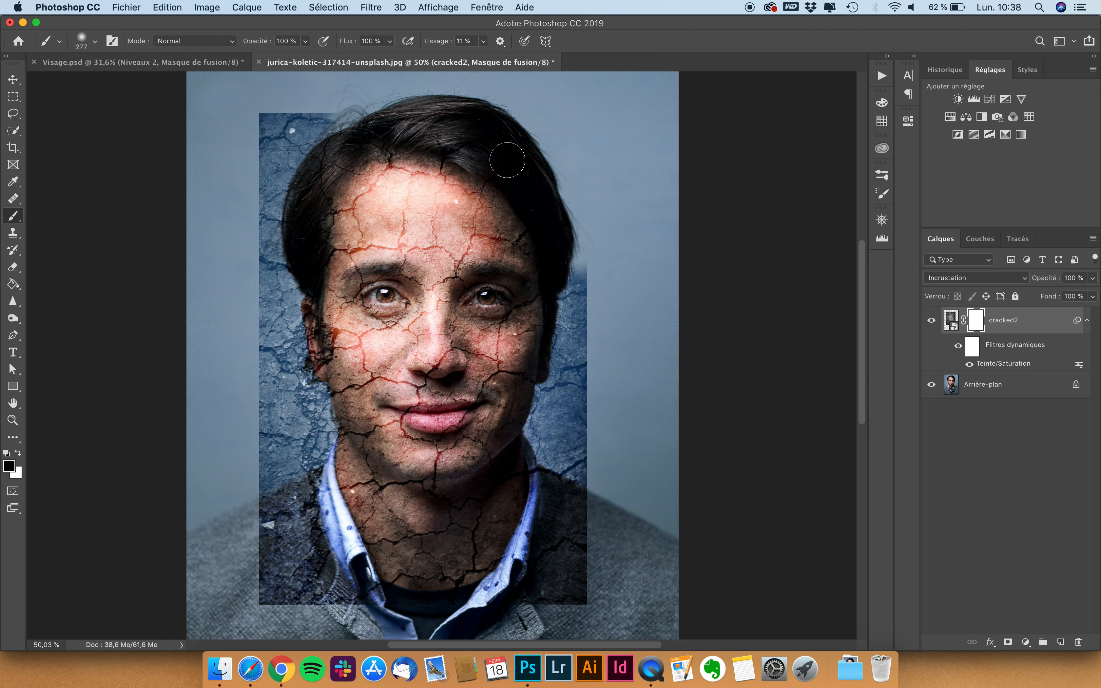
mouse_move(519, 142)
left_mouse_down()
mouse_move(327, 145)
mouse_move(428, 127)
mouse_move(492, 161)
mouse_move(508, 150)
mouse_move(513, 162)
mouse_move(420, 113)
mouse_move(302, 136)
mouse_move(297, 160)
mouse_move(329, 135)
mouse_move(331, 168)
mouse_move(338, 156)
mouse_move(305, 206)
mouse_move(302, 196)
mouse_move(297, 263)
mouse_move(280, 144)
mouse_move(319, 96)
mouse_move(303, 126)
mouse_move(299, 109)
mouse_move(257, 157)
mouse_move(262, 334)
mouse_move(284, 282)
mouse_move(296, 393)
mouse_move(244, 349)
mouse_move(258, 359)
mouse_move(258, 343)
mouse_move(265, 451)
mouse_move(293, 395)
mouse_move(308, 392)
mouse_move(320, 409)
mouse_move(317, 423)
mouse_move(312, 395)
mouse_move(312, 482)
mouse_move(318, 455)
mouse_move(338, 564)
mouse_move(276, 402)
mouse_move(298, 425)
mouse_move(268, 469)
mouse_move(272, 587)
mouse_move(261, 509)
mouse_move(292, 559)
mouse_move(280, 591)
mouse_move(268, 558)
left_mouse_up()
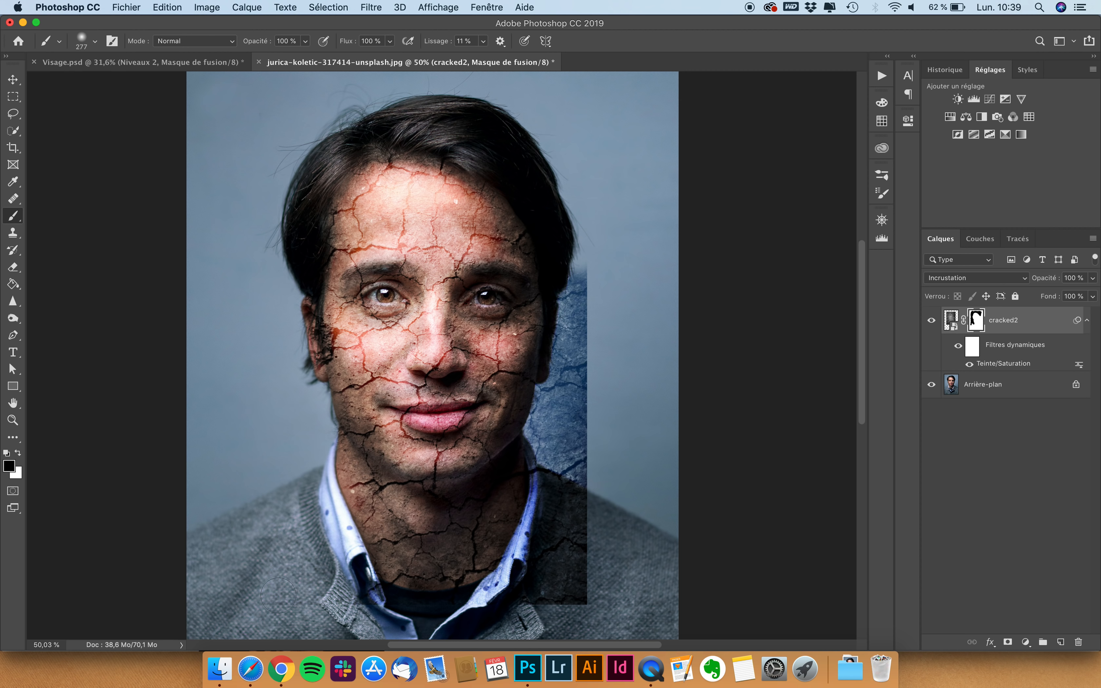
mouse_move(350, 594)
left_mouse_down()
mouse_move(363, 582)
mouse_move(353, 555)
mouse_move(391, 605)
mouse_move(426, 612)
mouse_move(554, 587)
mouse_move(521, 600)
mouse_move(582, 545)
mouse_move(561, 505)
mouse_move(532, 587)
mouse_move(523, 537)
mouse_move(560, 389)
mouse_move(569, 268)
mouse_move(577, 477)
mouse_move(561, 478)
left_mouse_up()
mouse_move(543, 438)
left_mouse_down()
mouse_move(553, 500)
mouse_move(537, 570)
mouse_move(491, 618)
left_mouse_up()
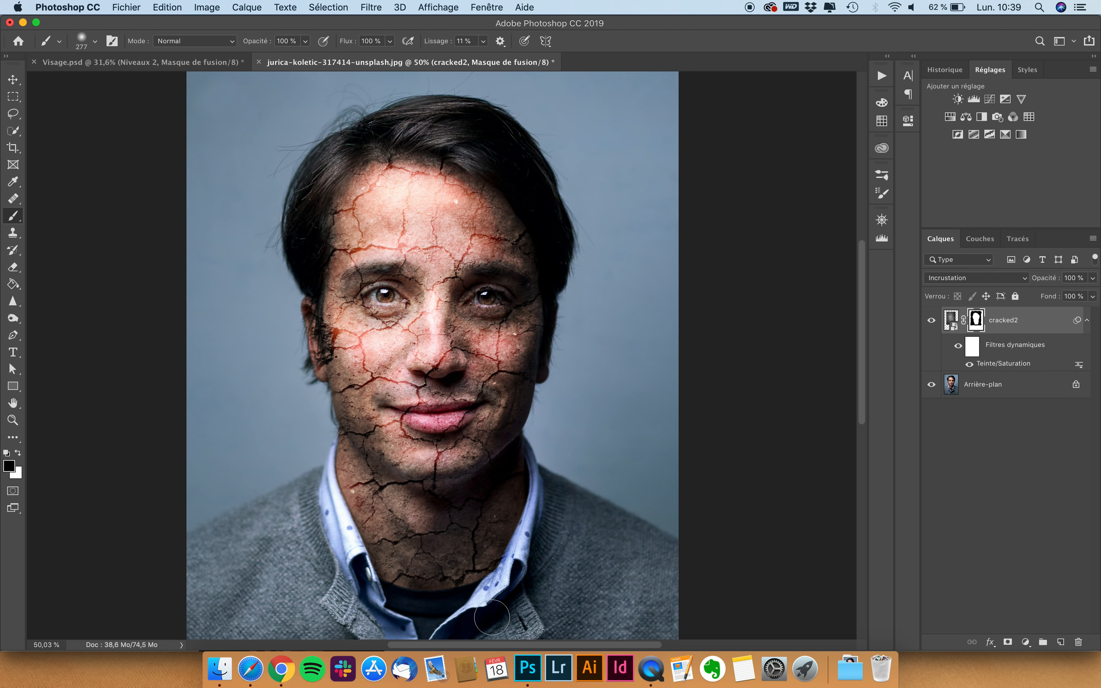
Step: Mask the cracks off both eyes with a small soft black brush, reducing its size to 60 px
scroll(459, 332, "up", 10)
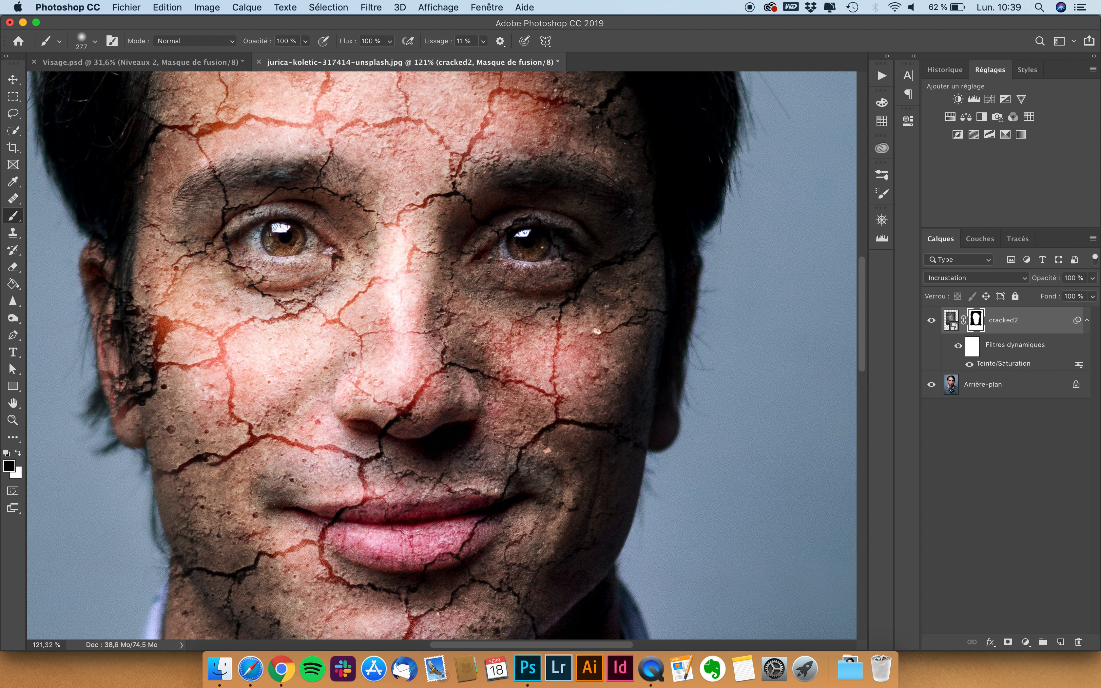
left_click_drag(316, 246, 236, 247)
scroll(235, 248, "up", 2)
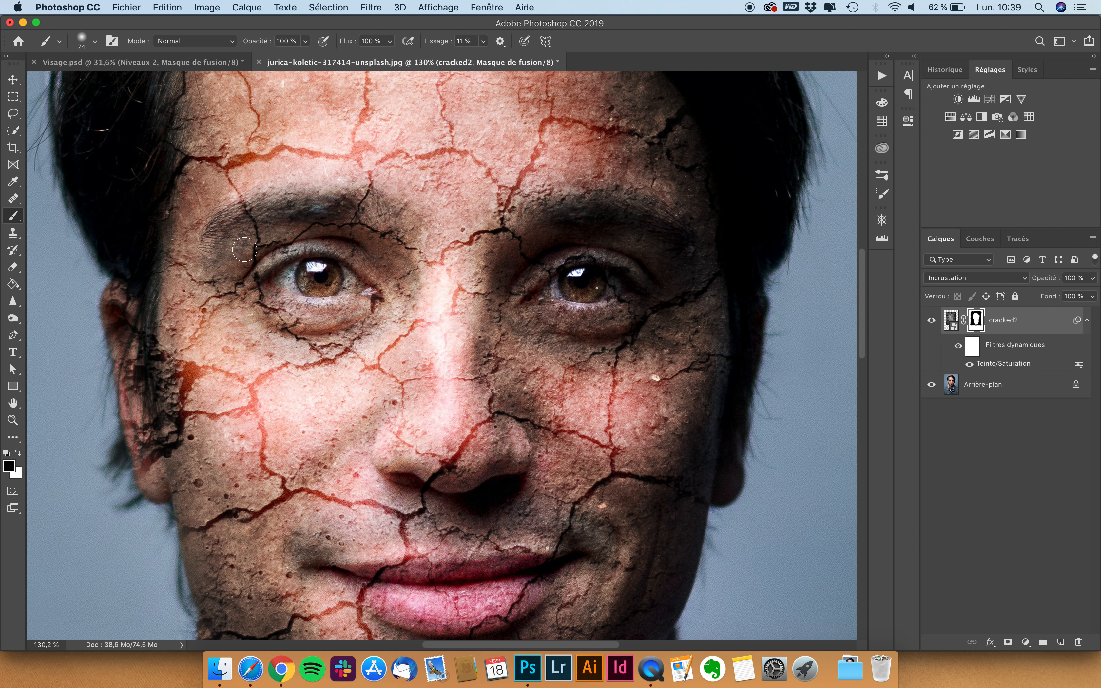
scroll(335, 280, "up", 2)
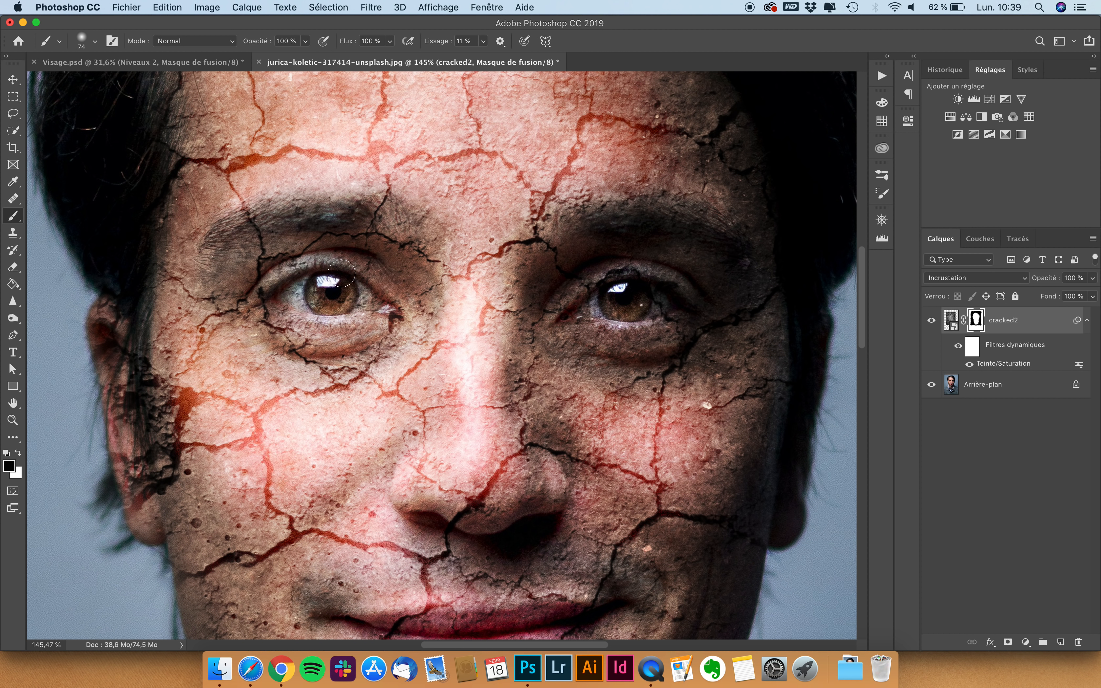
left_click(336, 290, "ctrl+alt")
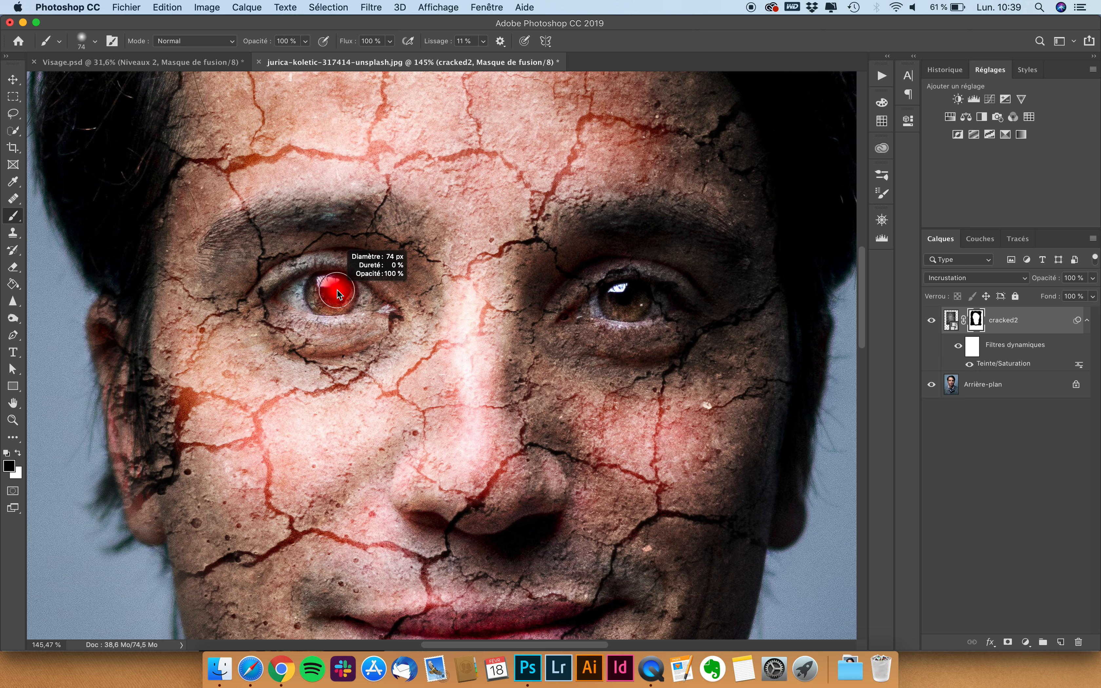
mouse_move(337, 290)
left_mouse_down()
mouse_move(401, 279)
mouse_move(333, 282)
mouse_move(313, 298)
mouse_move(387, 305)
mouse_move(295, 290)
mouse_move(334, 297)
left_mouse_up()
mouse_move(712, 303)
left_mouse_down()
mouse_move(675, 310)
mouse_move(631, 289)
mouse_move(582, 314)
mouse_move(672, 299)
mouse_move(637, 315)
mouse_move(673, 300)
mouse_move(637, 310)
mouse_move(634, 287)
left_mouse_up()
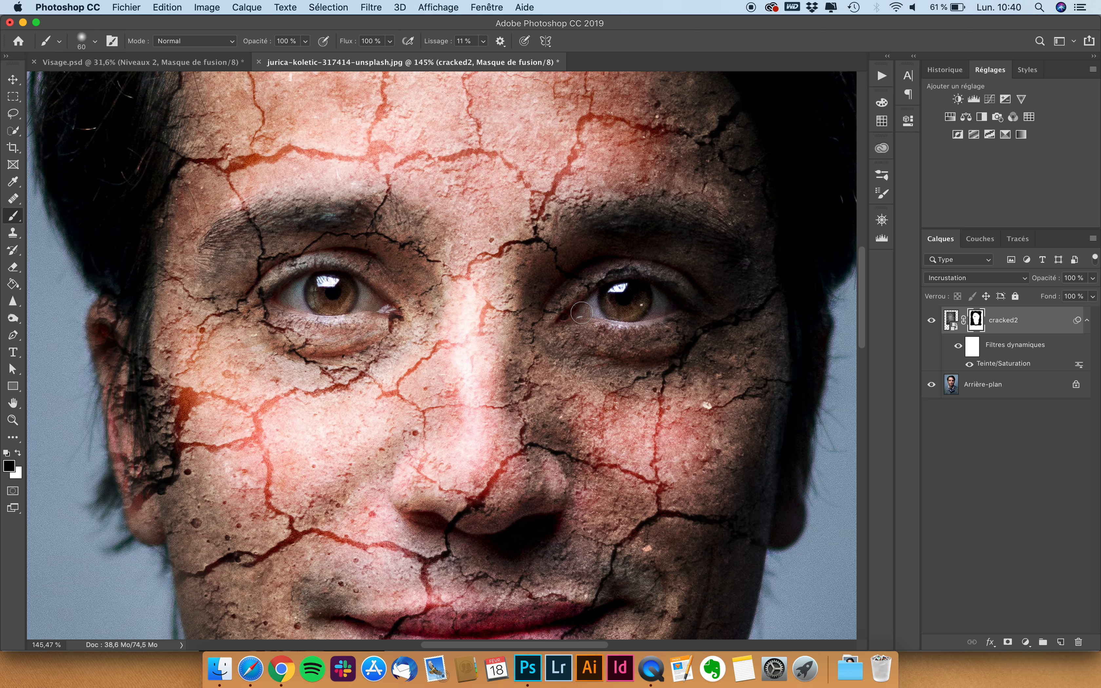
Step: Enlarge the brush to 106 px and mask the cracks off the lips
scroll(575, 318, "down", 10)
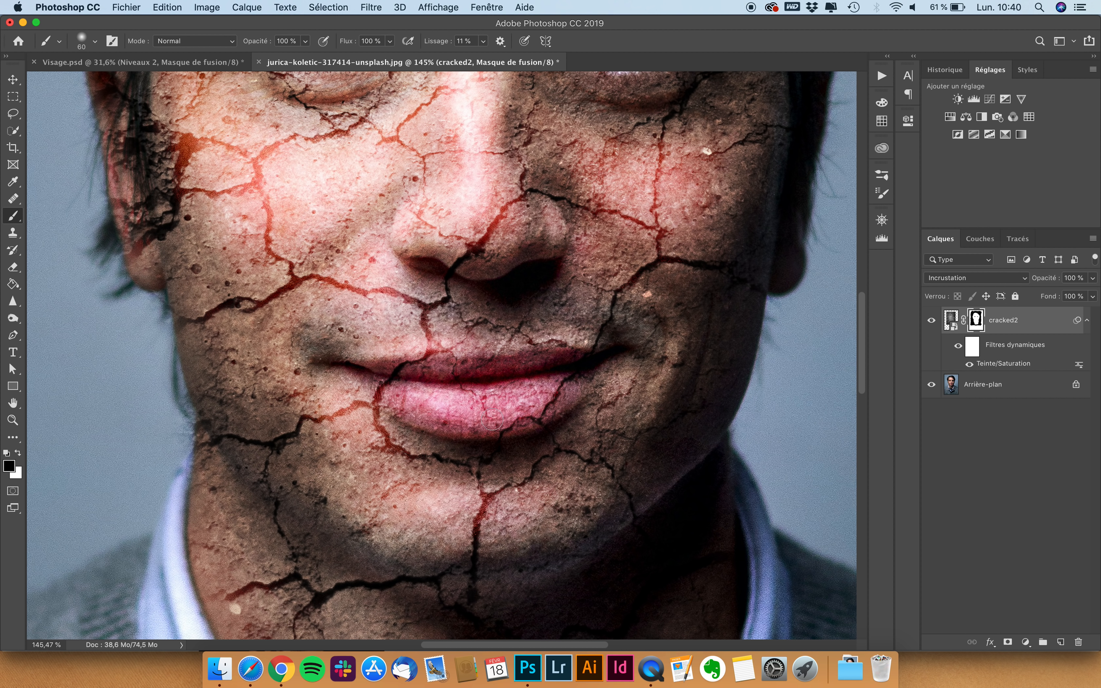
left_click_drag(481, 396, 503, 393)
mouse_move(562, 370)
left_mouse_down()
mouse_move(522, 402)
mouse_move(481, 408)
mouse_move(546, 399)
mouse_move(517, 411)
mouse_move(387, 384)
mouse_move(506, 367)
mouse_move(428, 378)
mouse_move(520, 377)
left_mouse_up()
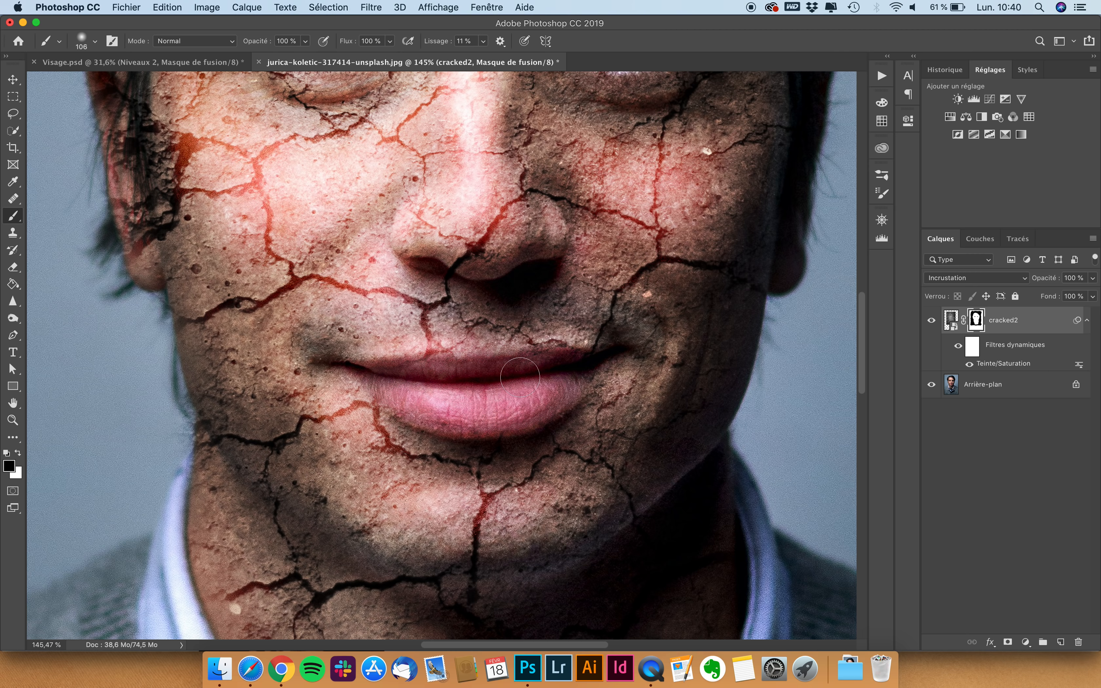
Step: Try to mask the cracks along the jawline with the 106 px brush
scroll(435, 400, "down", 5)
scroll(436, 400, "down", 3)
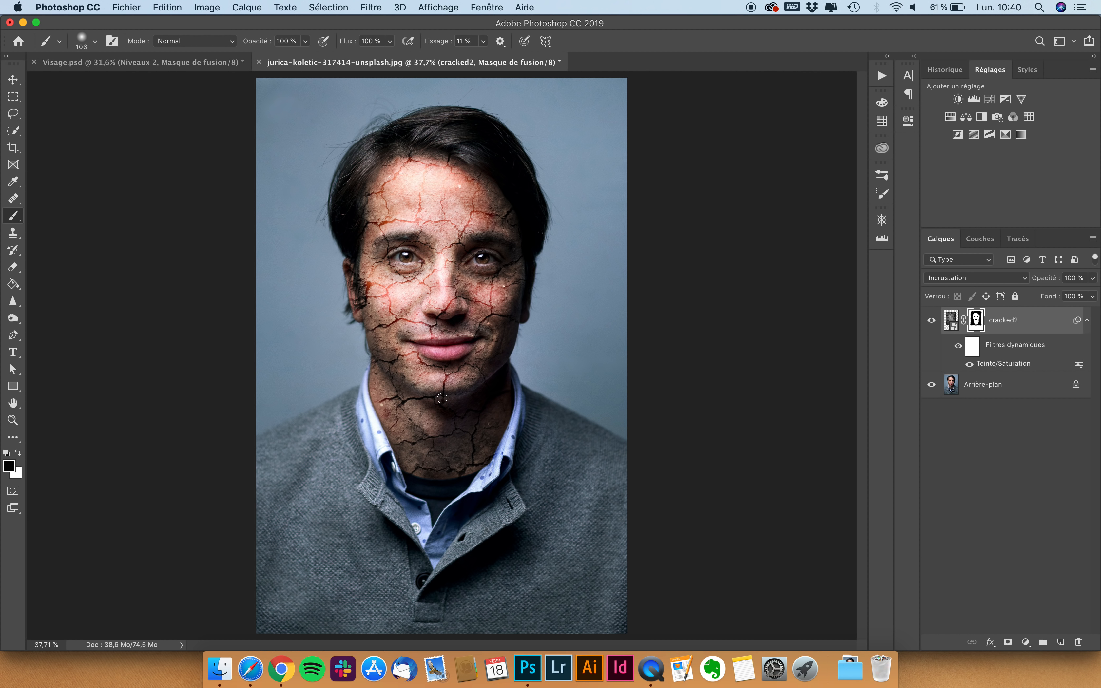
scroll(377, 453, "up", 4)
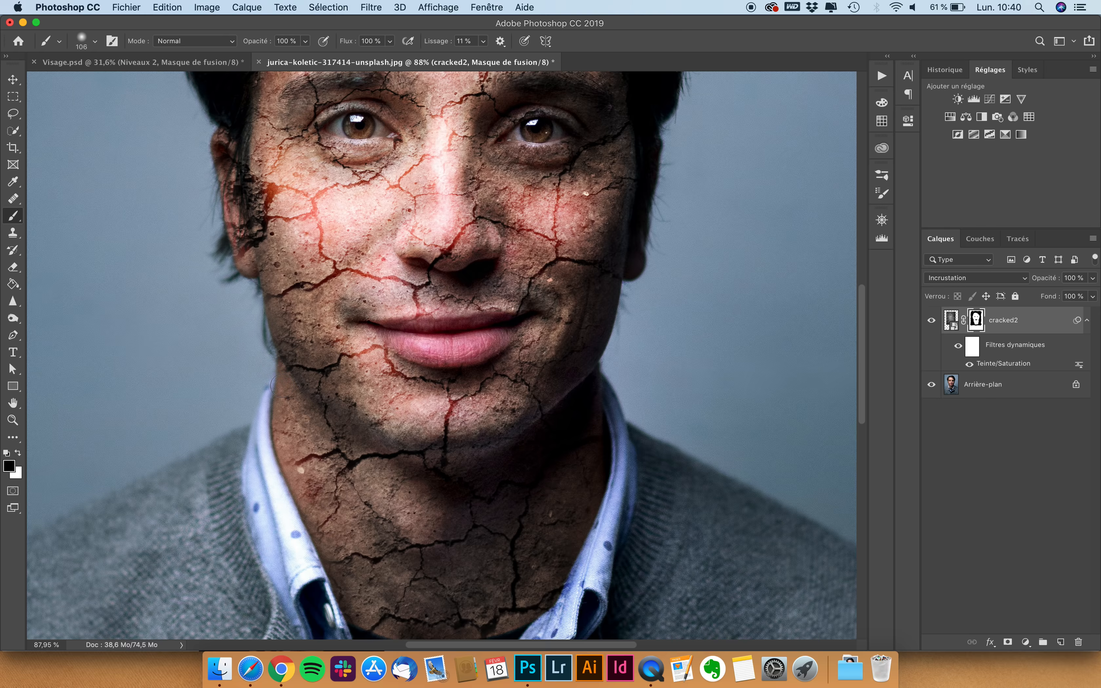
mouse_move(339, 432)
left_mouse_down()
mouse_move(418, 463)
mouse_move(468, 466)
mouse_move(521, 450)
mouse_move(590, 381)
left_mouse_up()
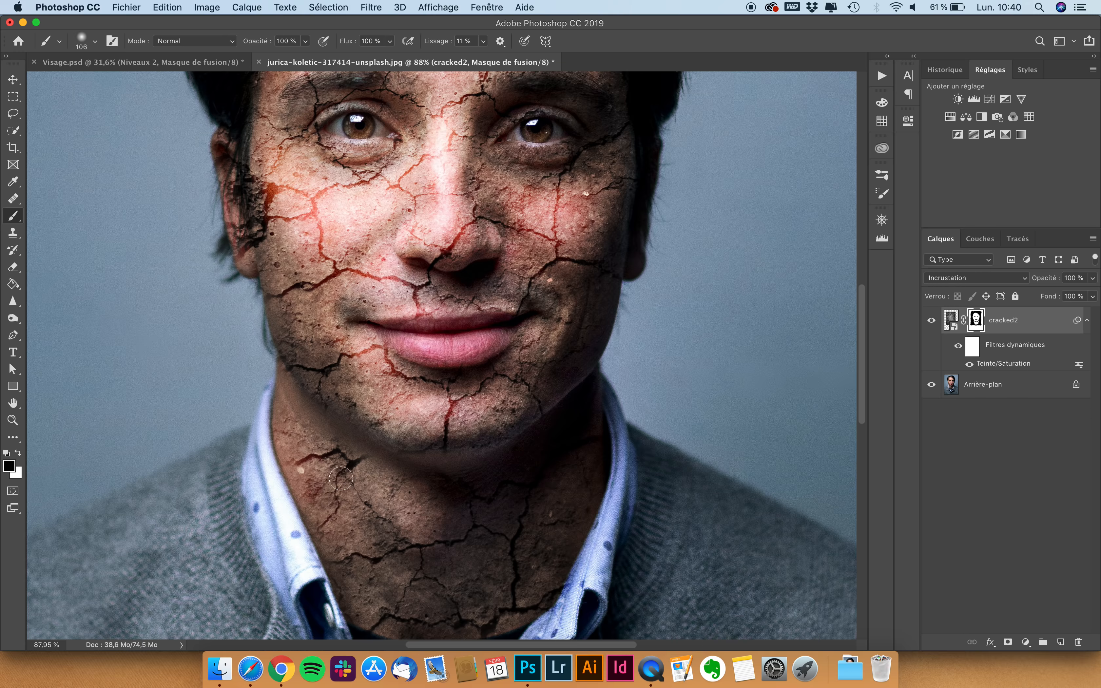
key("super+z")
Step: Enlarge the brush to 242 px and mask the crack texture off the whole neck below the jaw
scroll(445, 464, "up", 5)
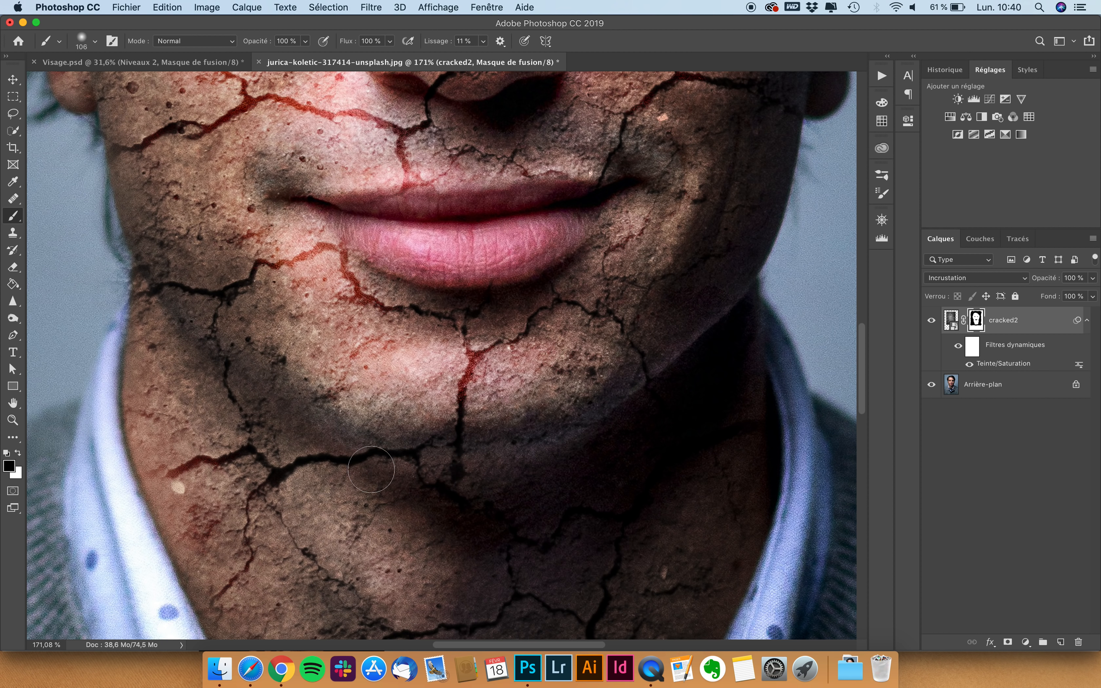
scroll(390, 472, "down", 5)
left_click_drag(462, 449, 497, 449)
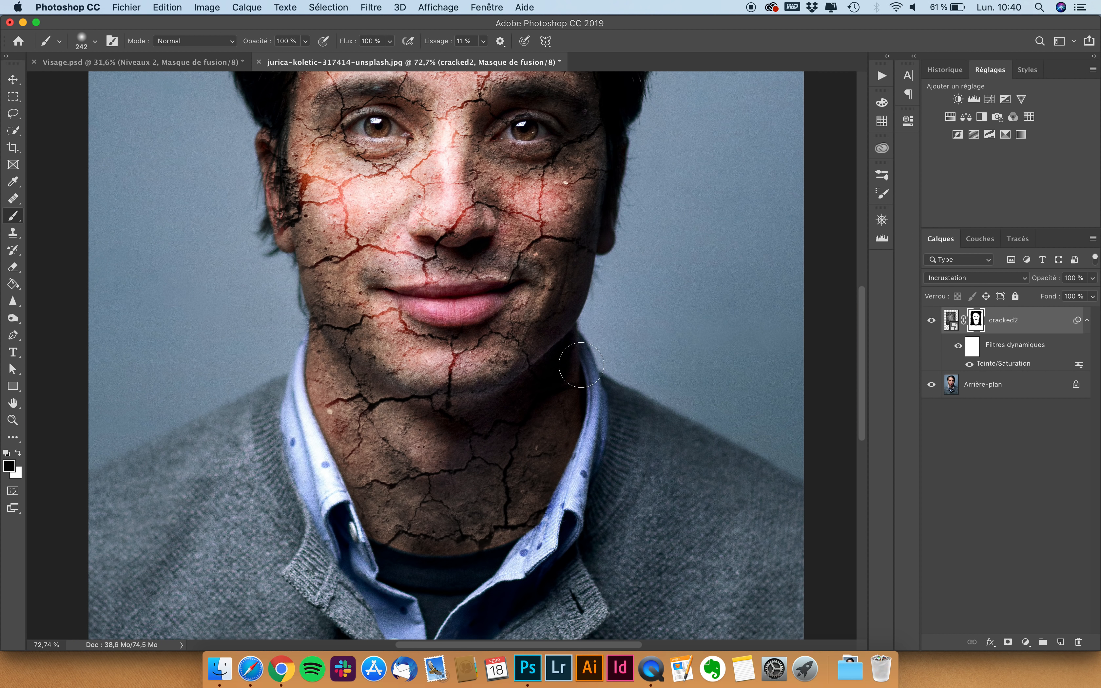
left_click_drag(556, 424, 569, 412)
left_click_drag(513, 514, 412, 494)
Step: Duplicate the cracked2 layer and delete the layer mask from the copy
key("super+j")
key("Delete")
key("v")
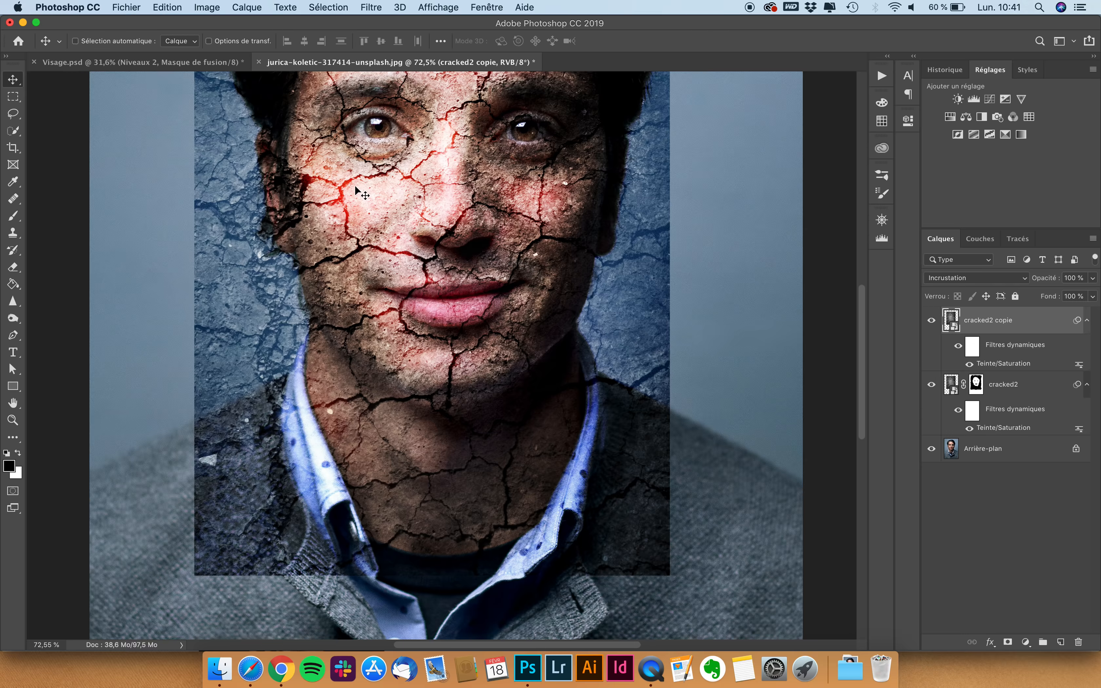
Step: Move the copied crack texture down over the neck and rotate it to a slightly tilted landscape orientation
scroll(422, 161, "down", 5)
left_click_drag(456, 120, 460, 277)
key("super+t")
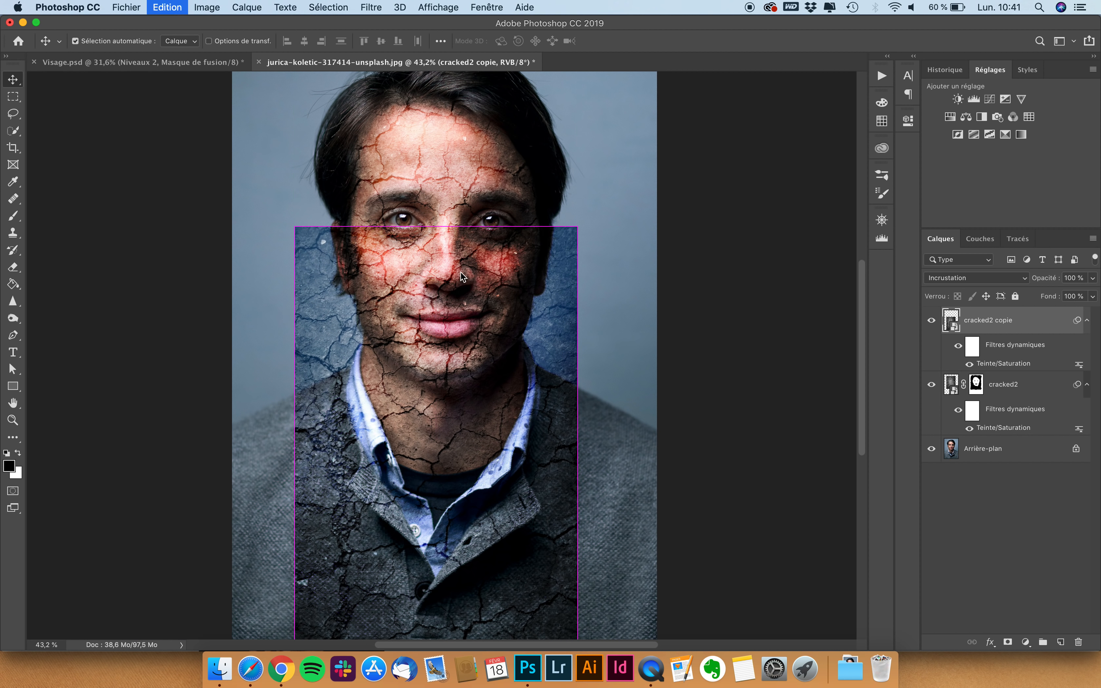
left_click(648, 259)
left_click_drag(609, 255, 585, 644)
key("Return")
Step: Add a layer mask to the cracked2 copy and paint its whole texture out with a 736 px black brush
left_click(1007, 642)
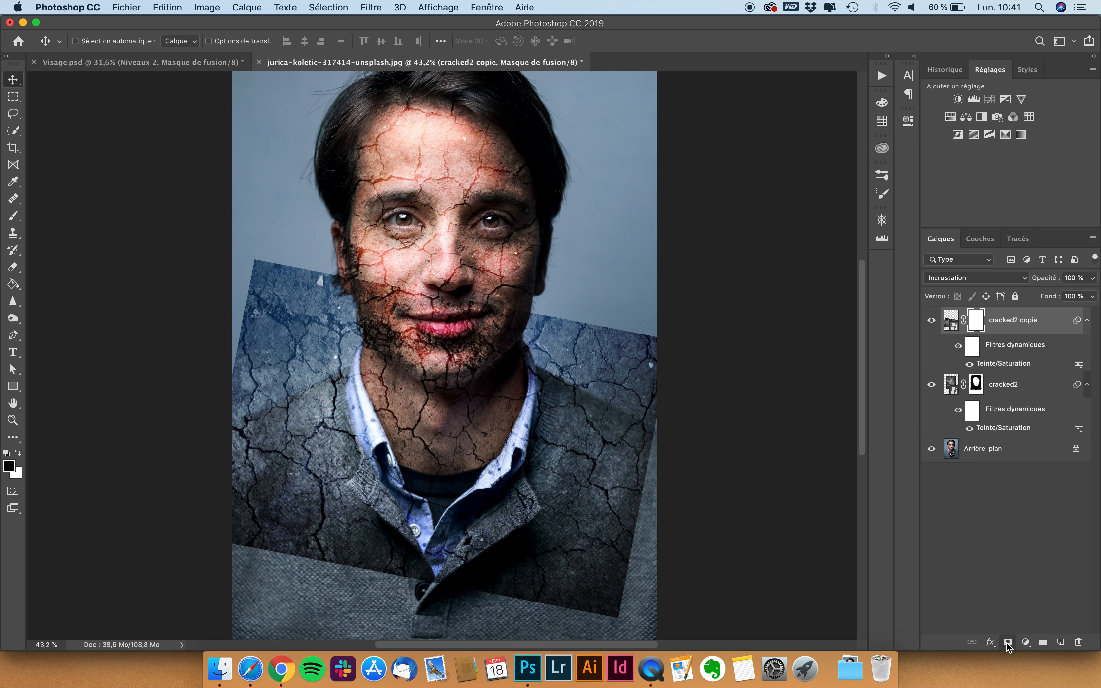
key("b")
left_click_drag(488, 324, 526, 324)
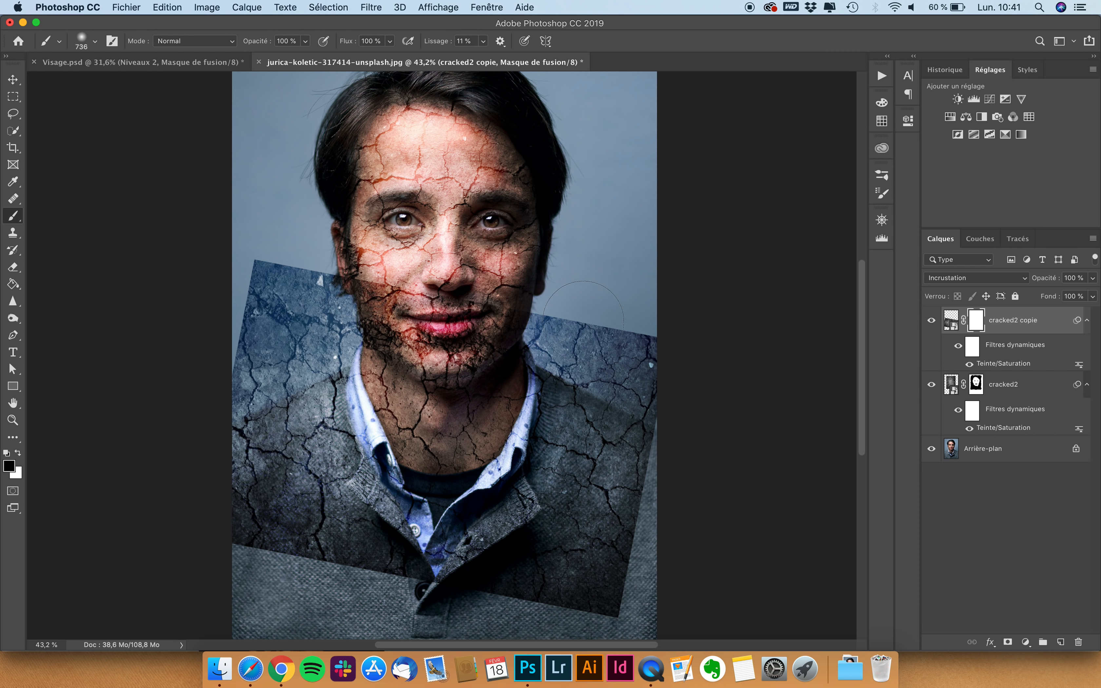
mouse_move(648, 354)
left_mouse_down()
mouse_move(235, 315)
mouse_move(254, 496)
mouse_move(309, 355)
mouse_move(392, 510)
mouse_move(396, 376)
mouse_move(439, 301)
mouse_move(553, 348)
mouse_move(558, 544)
mouse_move(614, 460)
mouse_move(668, 536)
mouse_move(509, 511)
mouse_move(473, 604)
mouse_move(221, 504)
left_mouse_up()
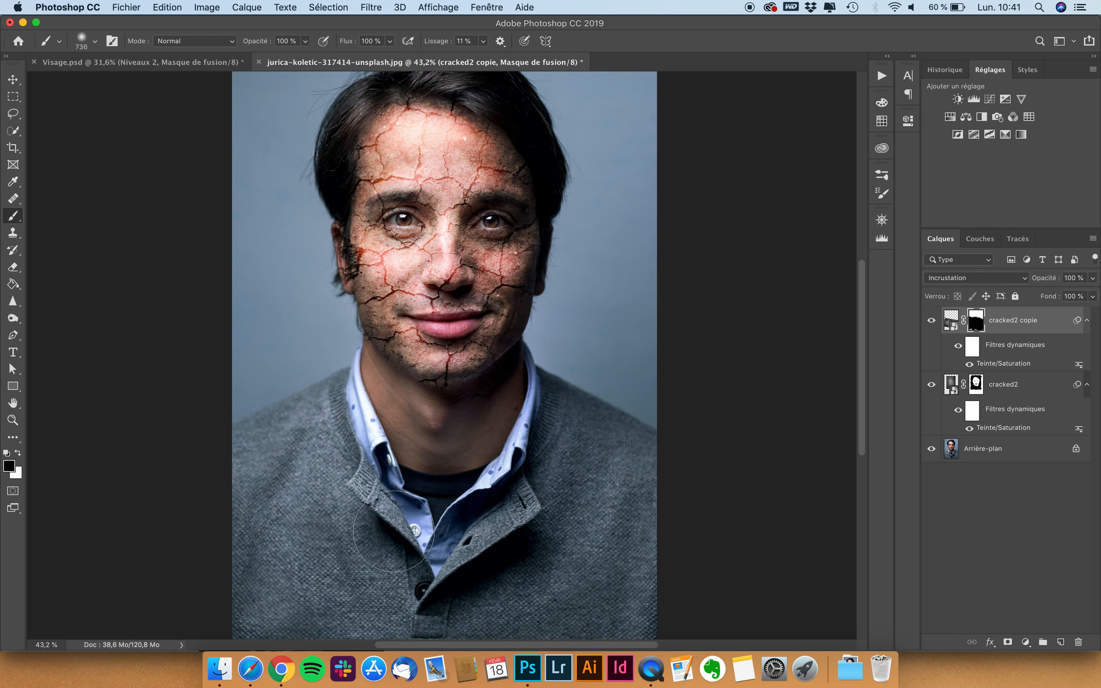
Step: Paint the crack texture back onto the neck in the cracked2 copie mask with a 162 px white brush
key("x")
scroll(442, 355, "up", 6)
left_click_drag(459, 465, 314, 465)
scroll(314, 465, "up", 2)
scroll(314, 465, "down", 1)
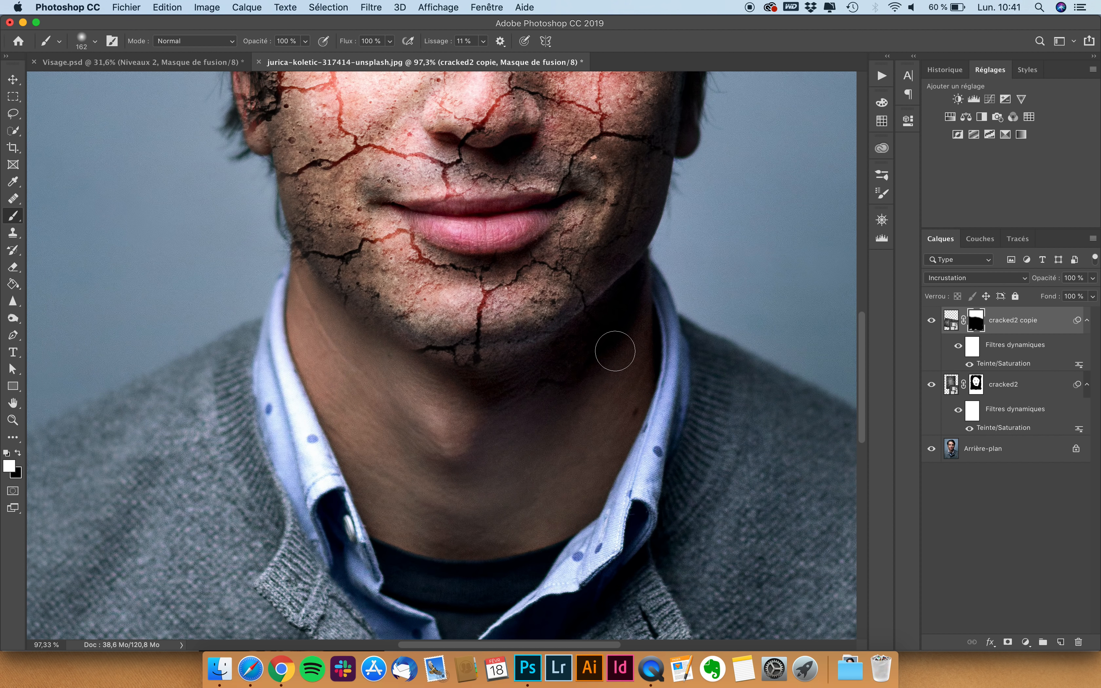
mouse_move(614, 331)
left_mouse_down()
mouse_move(631, 314)
mouse_move(613, 423)
mouse_move(564, 508)
mouse_move(548, 469)
mouse_move(504, 462)
mouse_move(505, 412)
mouse_move(491, 397)
mouse_move(410, 396)
mouse_move(513, 526)
mouse_move(437, 528)
mouse_move(391, 505)
mouse_move(396, 523)
mouse_move(493, 523)
mouse_move(345, 410)
mouse_move(359, 450)
mouse_move(318, 314)
mouse_move(289, 335)
mouse_move(393, 432)
left_mouse_up()
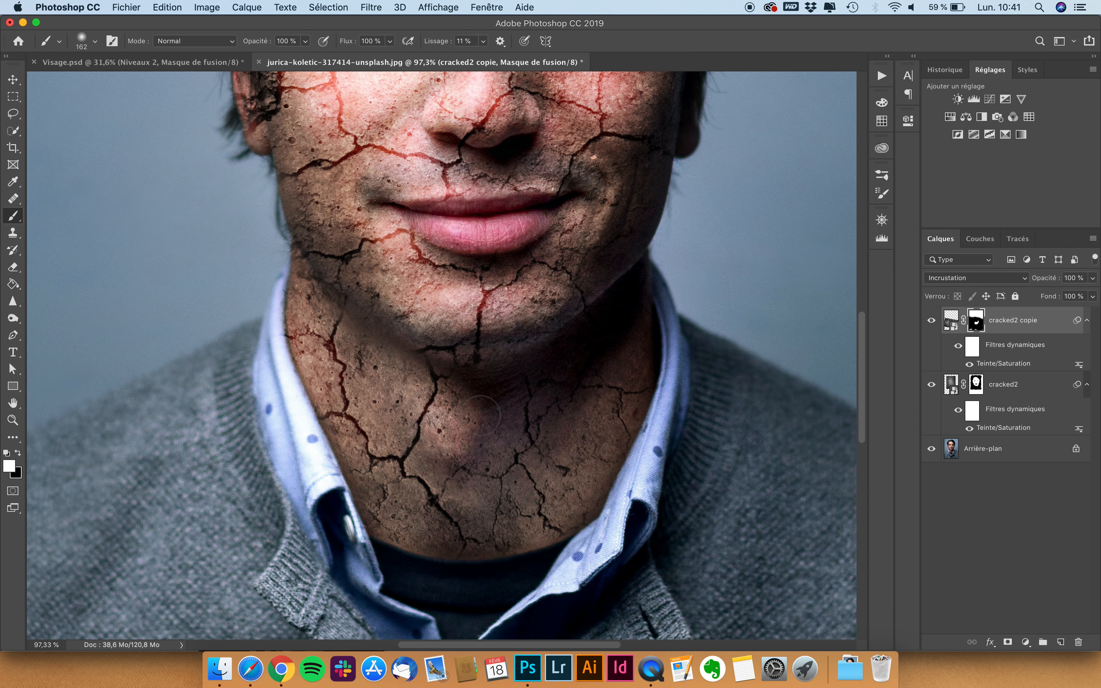
Step: Mask the stray crack texture off the shirt collar beside the neck with a 93 px black brush
key("x")
left_click_drag(275, 337, 261, 342)
scroll(441, 449, "down", 5)
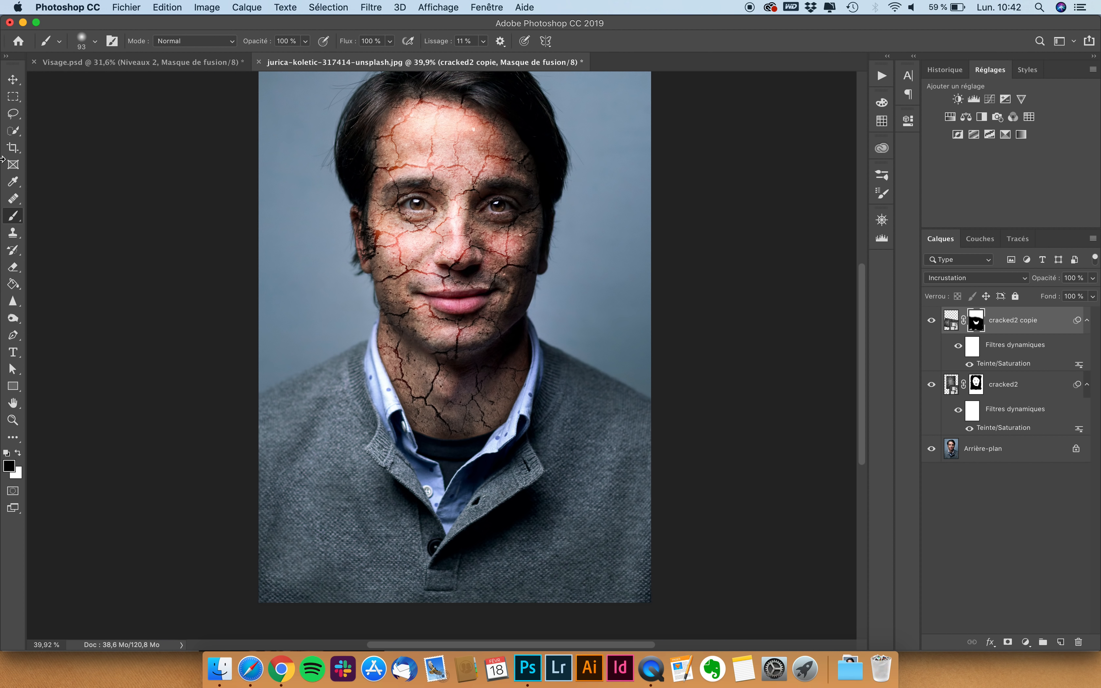
left_click(12, 79)
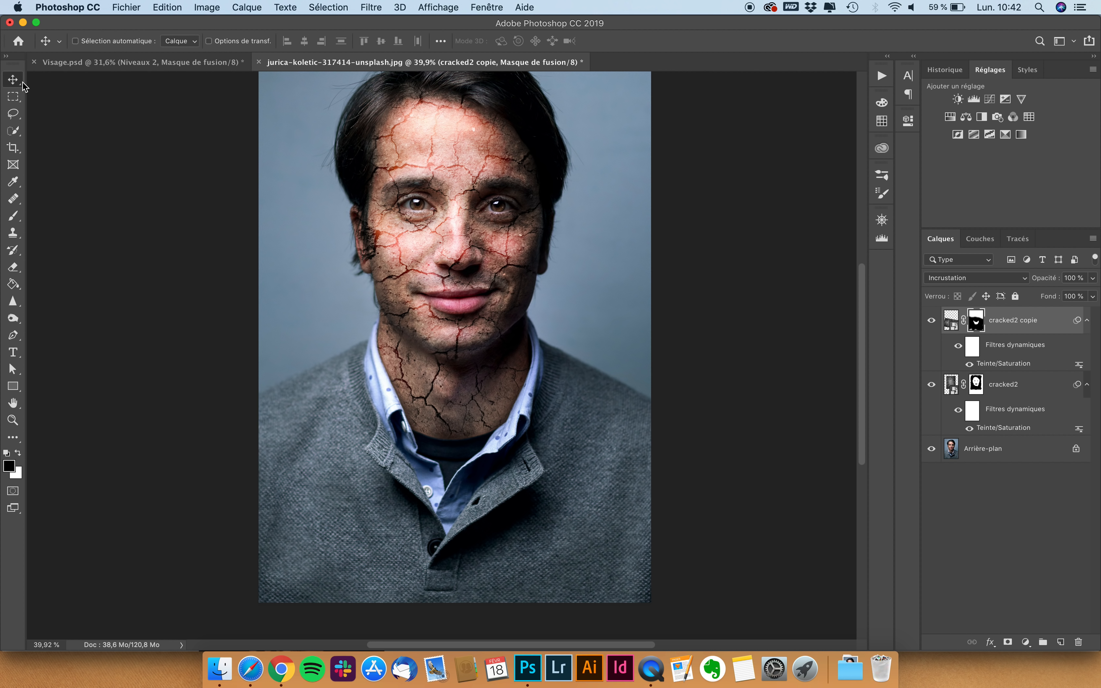
scroll(391, 295, "down", 1)
scroll(391, 295, "down", 1)
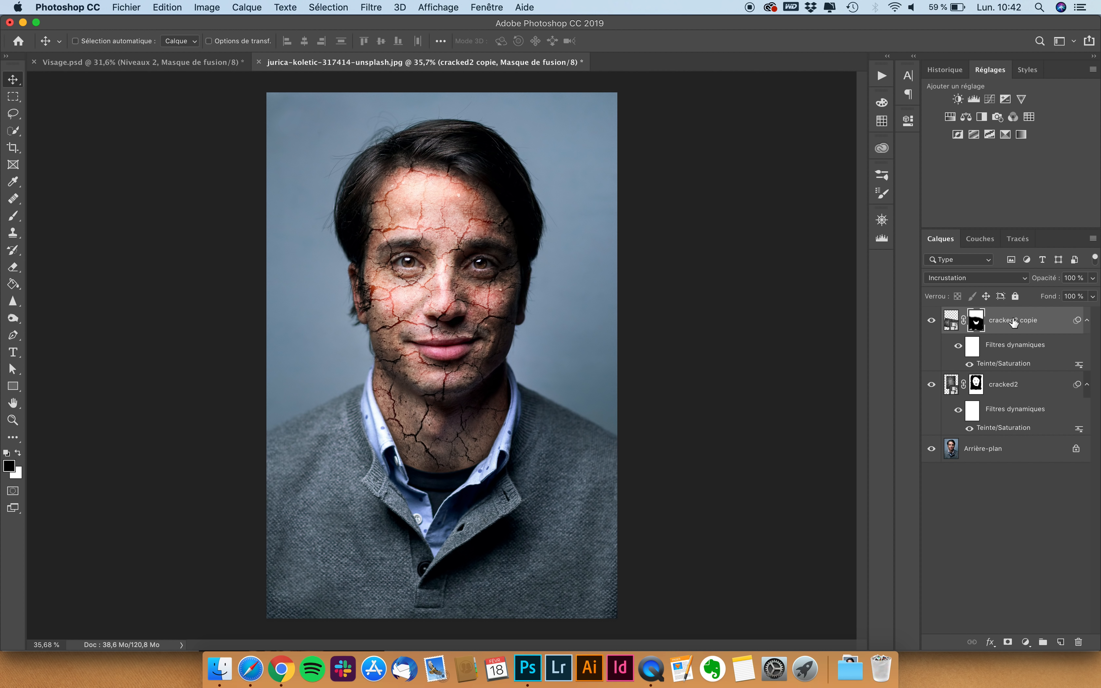
Step: Set the cracked2 layer's blend mode to Lumière vive, trying Lumière crue first
left_click(951, 322)
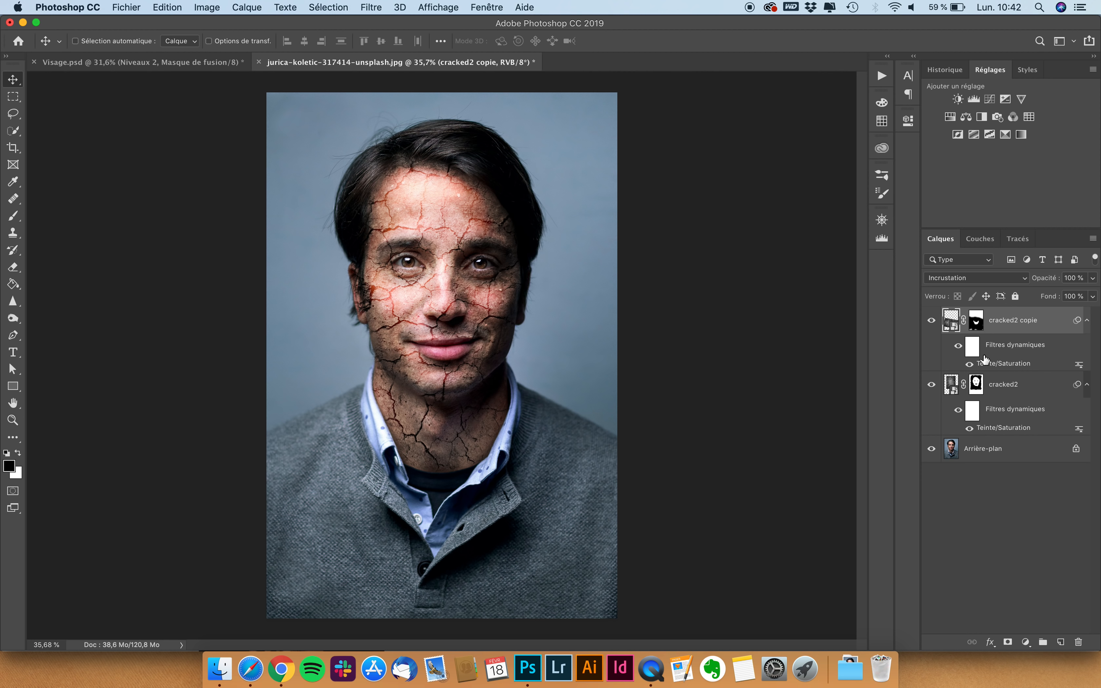
scroll(655, 341, "up", 1)
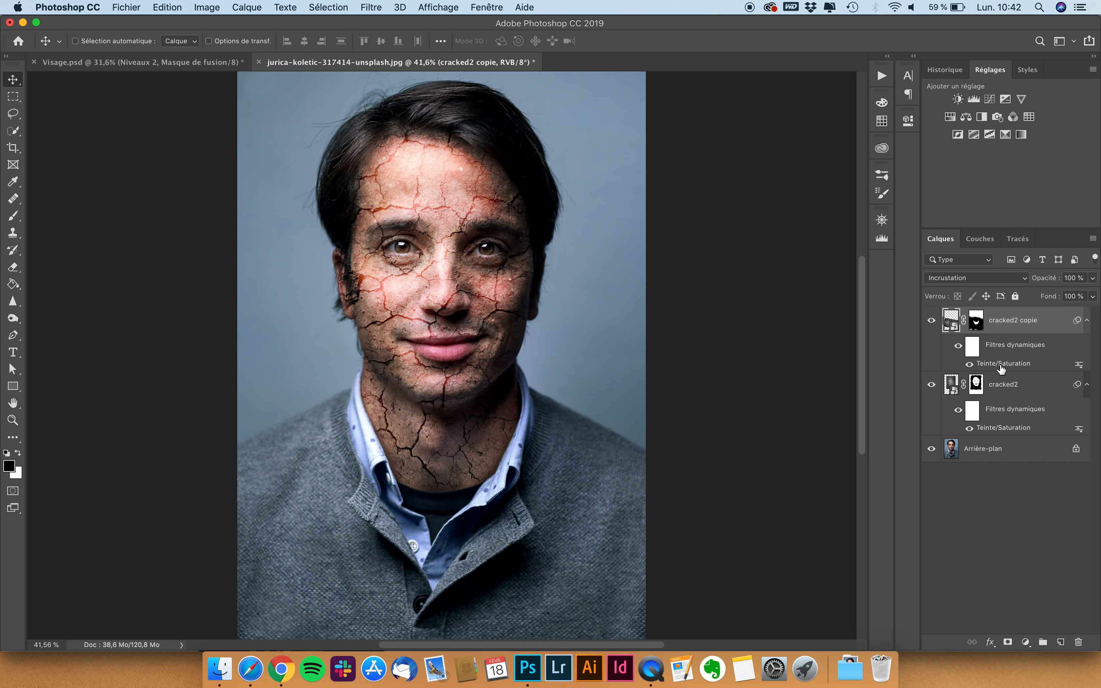
left_click(1009, 386)
left_click(965, 279)
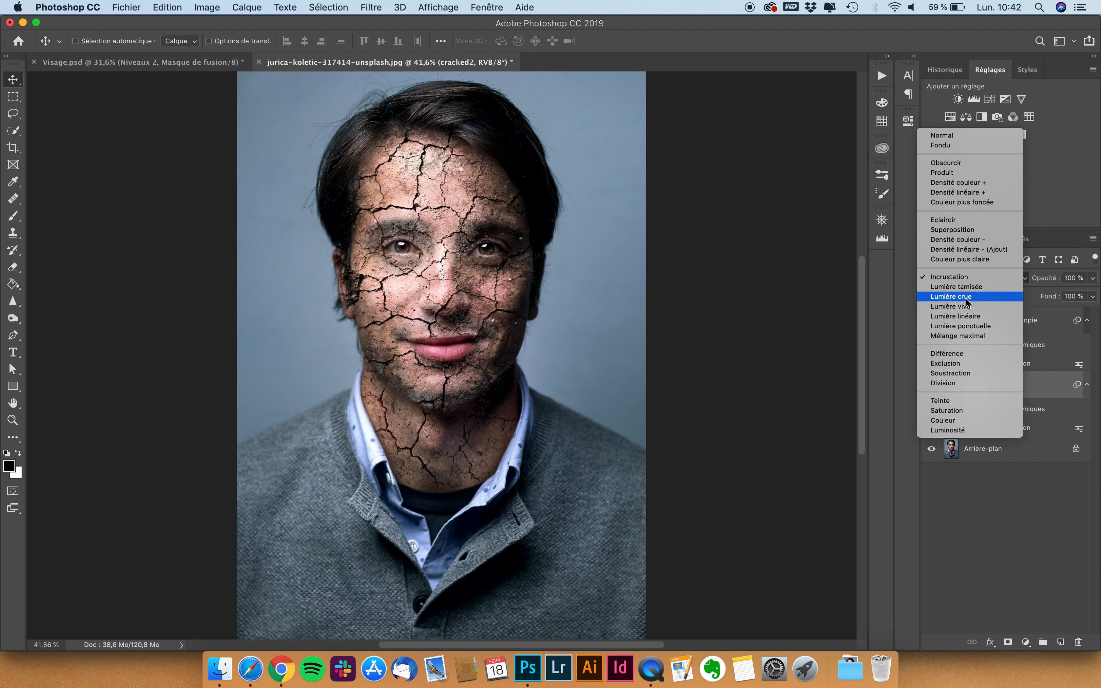
left_click(968, 296)
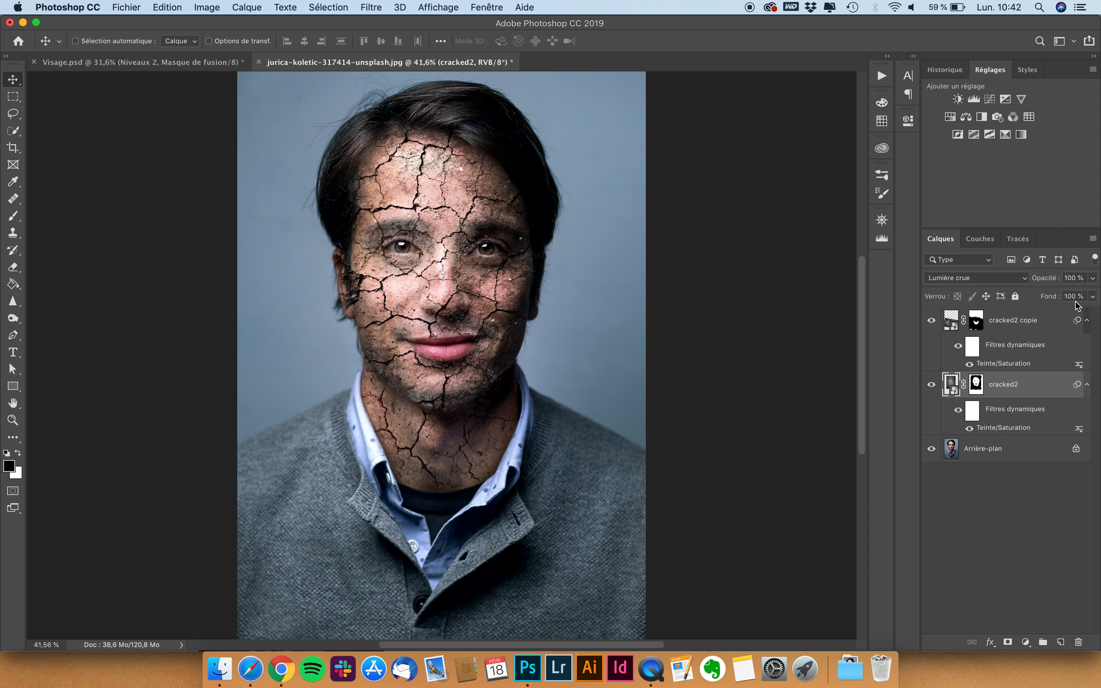
left_click(1092, 277)
mouse_move(1093, 293)
left_mouse_down()
mouse_move(1081, 296)
mouse_move(1094, 295)
left_mouse_up()
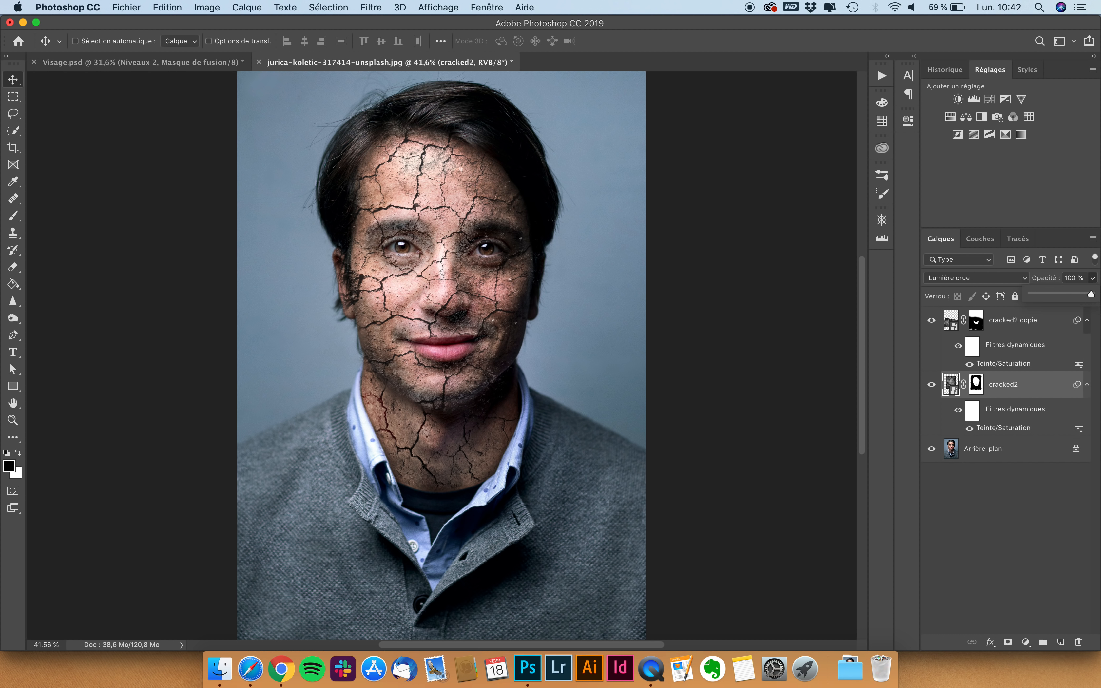
left_click(983, 278)
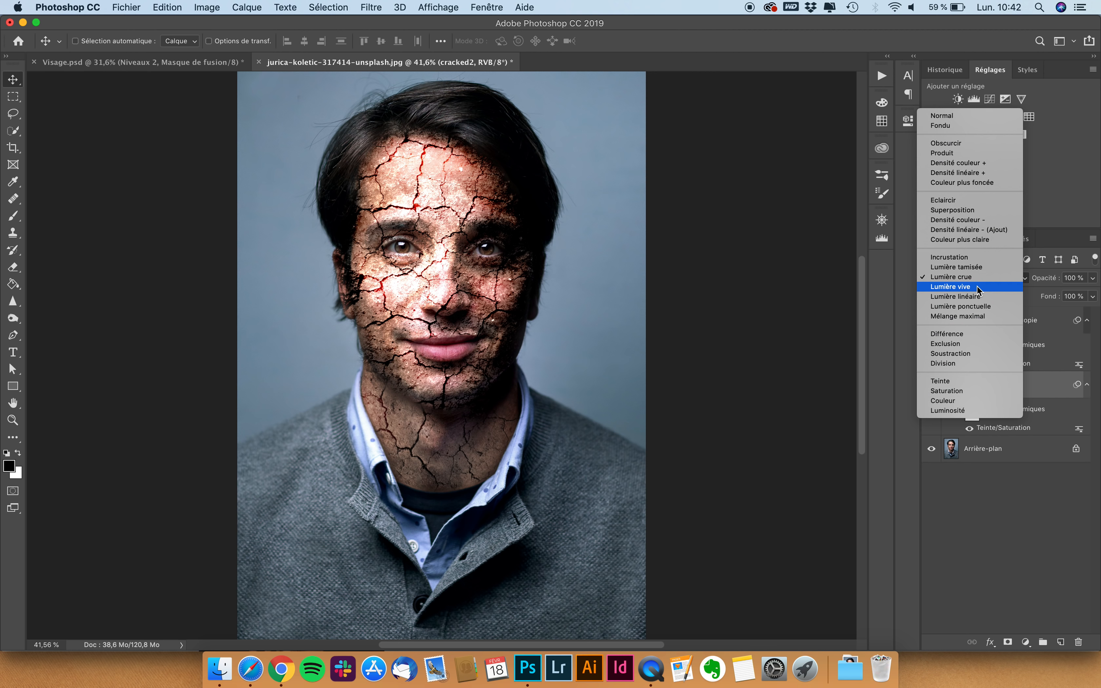
left_click(971, 287)
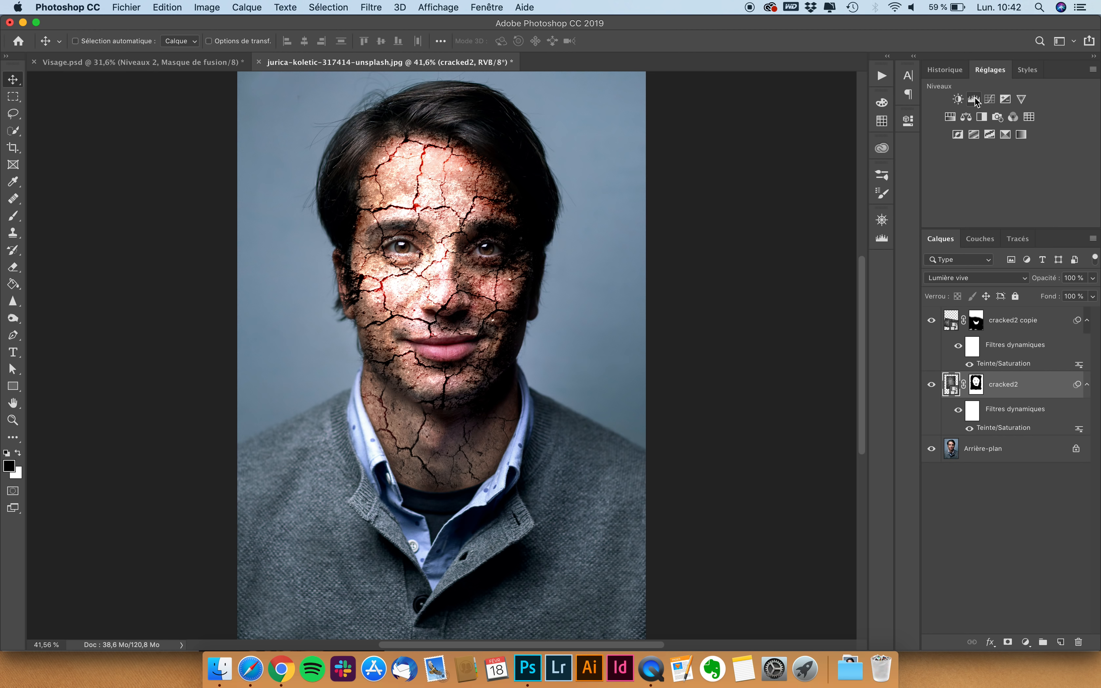
Step: Add a Levels adjustment clipped to the cracked2 layer and set its output levels to 33 and 227
left_click(973, 99)
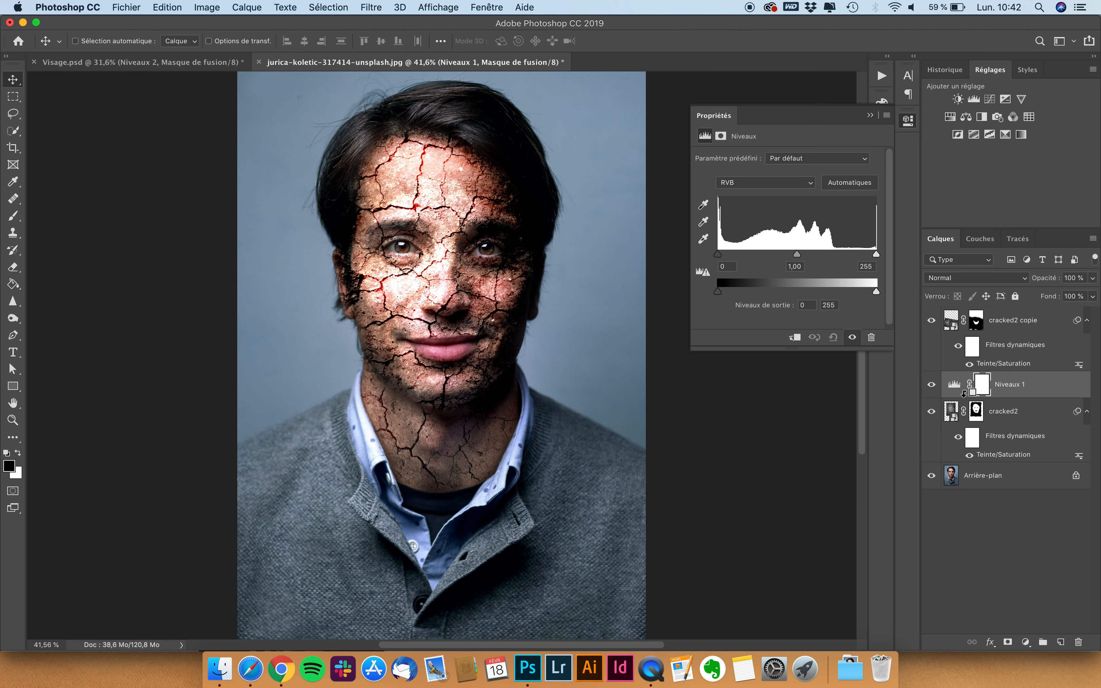
left_click(1013, 398, "alt")
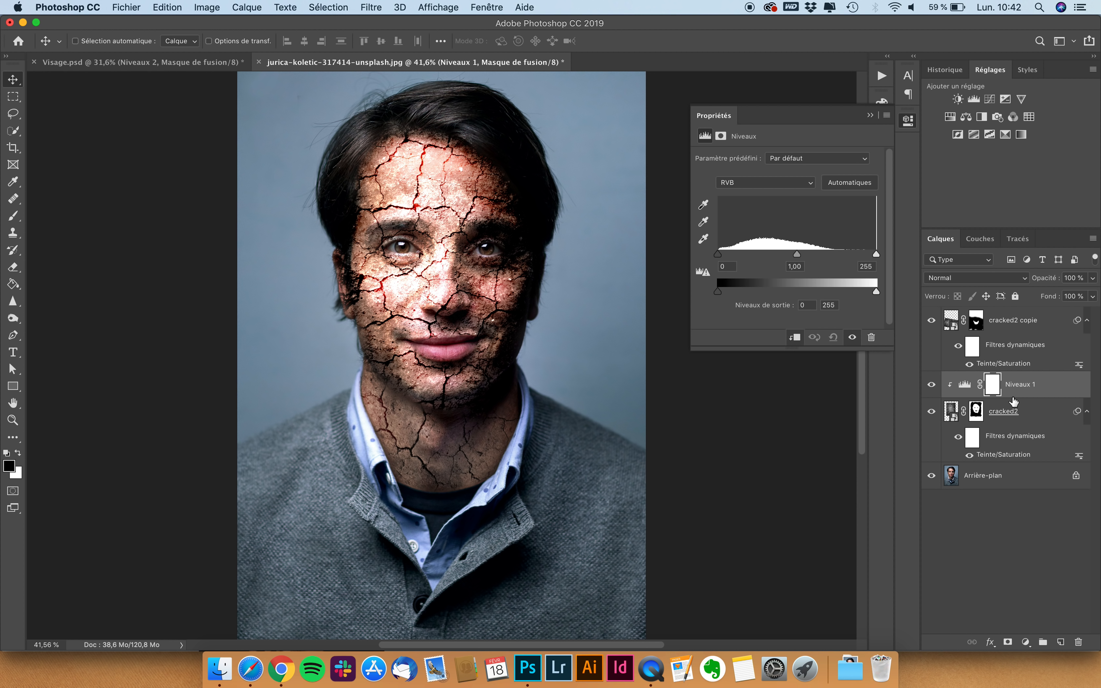
left_click_drag(875, 291, 858, 293)
left_click_drag(717, 291, 738, 295)
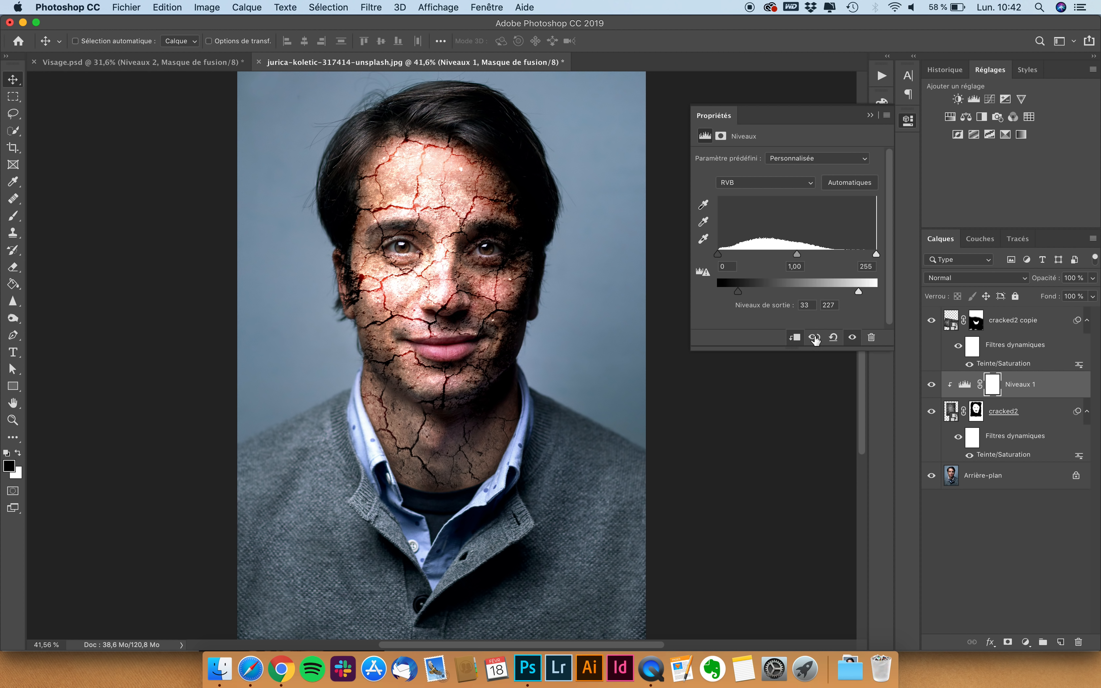
Step: Compare the history state before the blend mode changes with the latest Levels edit
left_click(945, 69)
left_click(989, 112)
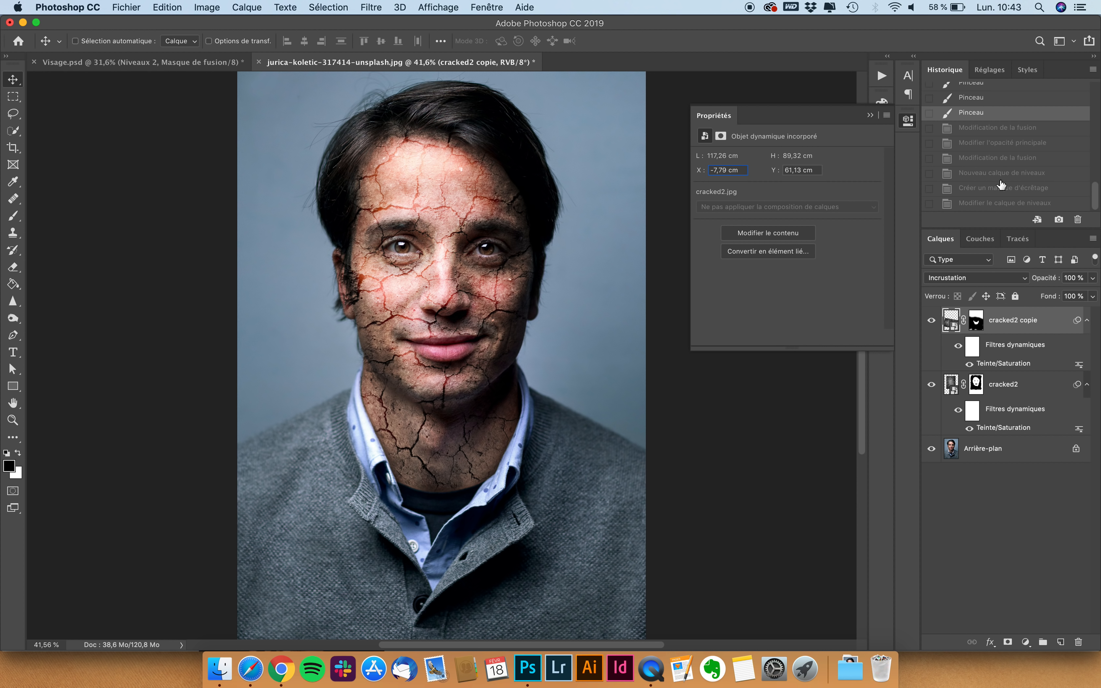
left_click(982, 204)
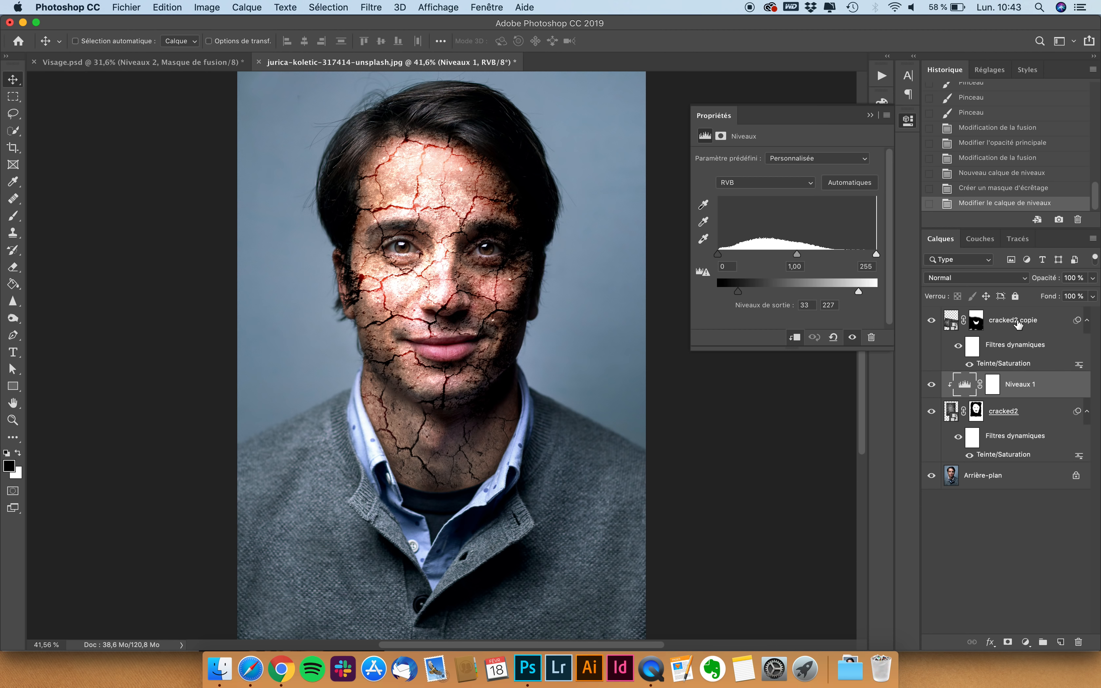
Step: Set the cracked2 copie layer's blend mode to Lumière vive
left_click(1012, 320)
left_click(979, 278)
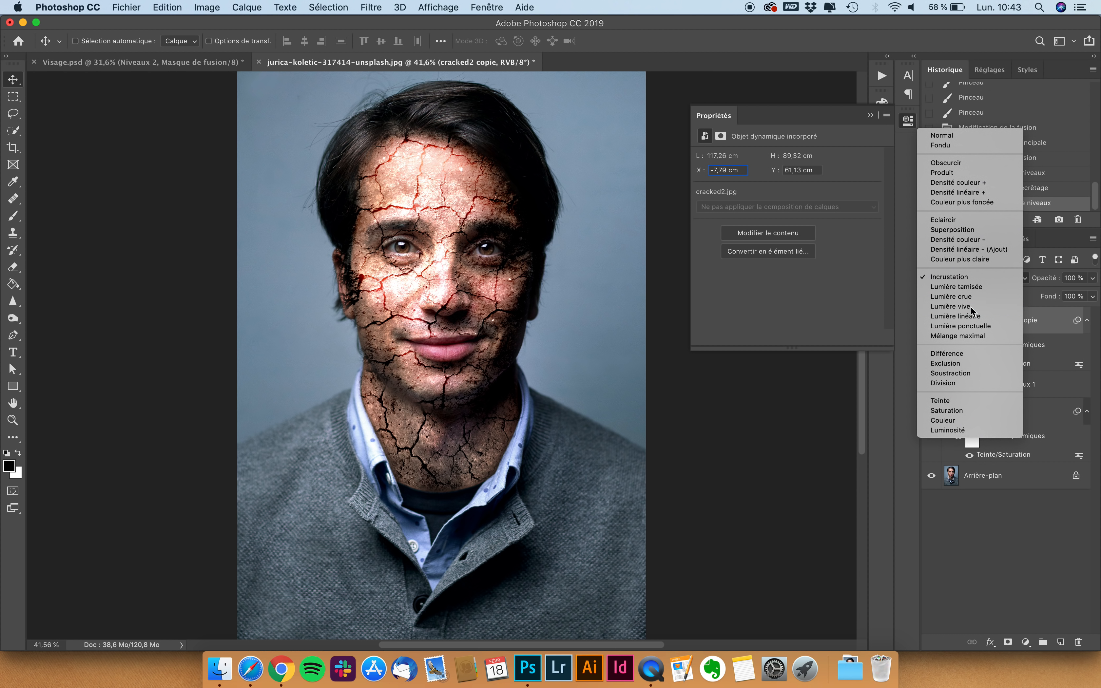
left_click(971, 309)
Step: Duplicate the Niveaux 1 adjustment, move the copy above cracked2 copie and clip it to that layer
left_click(1022, 389)
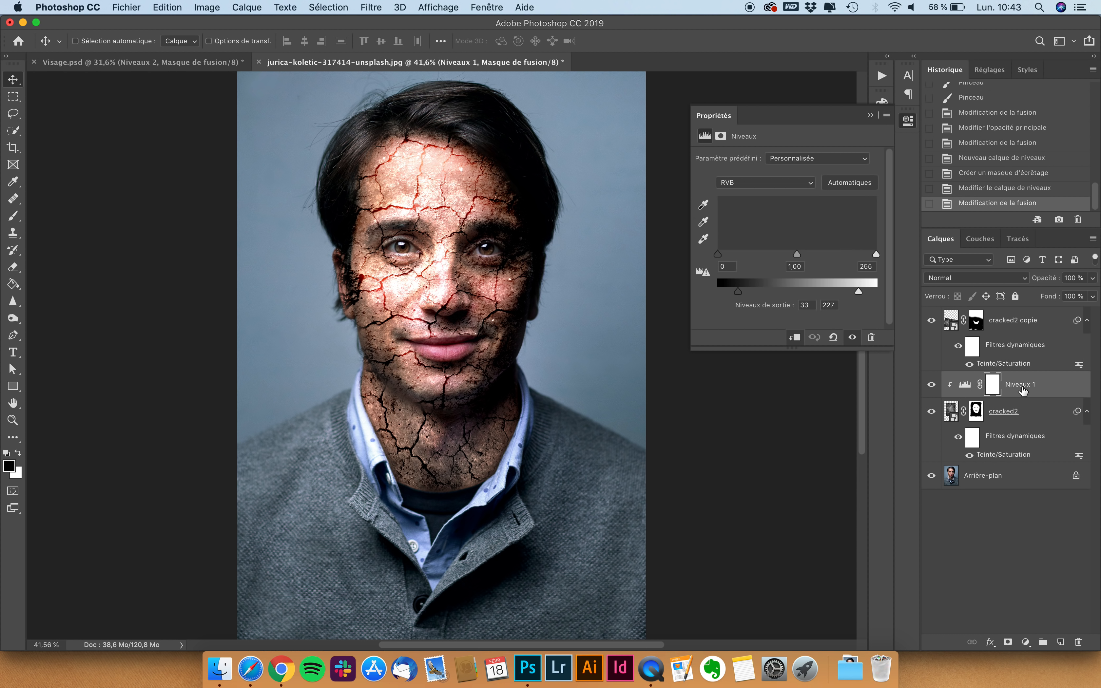
key("super+j")
left_click_drag(1023, 390, 996, 324)
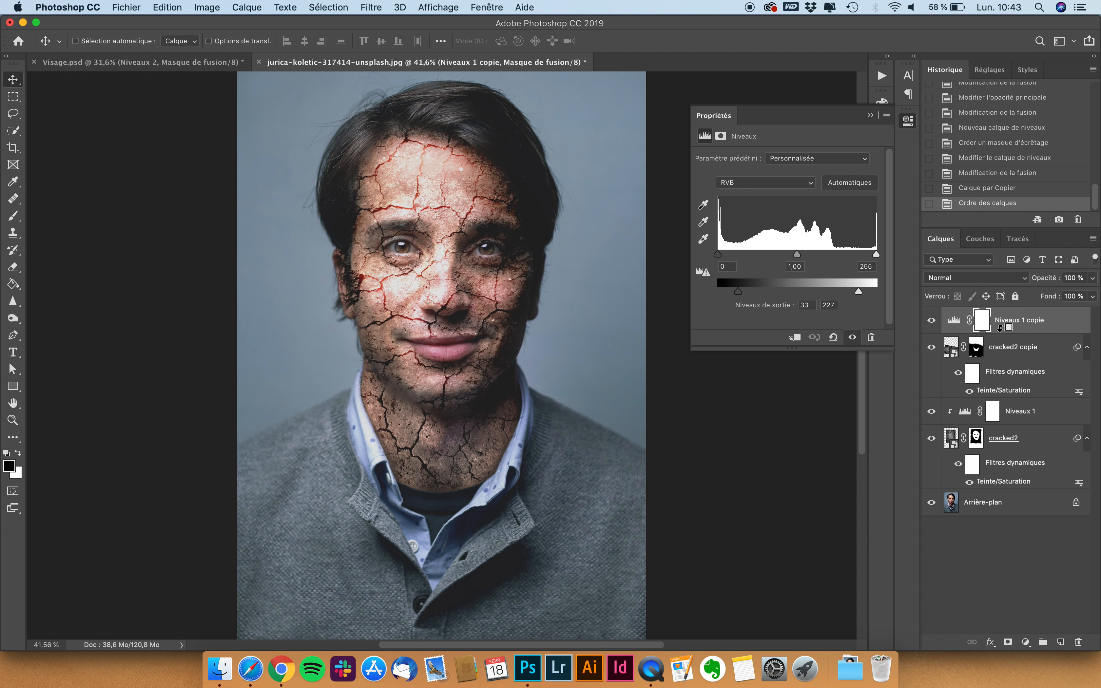
left_click(999, 327, "alt")
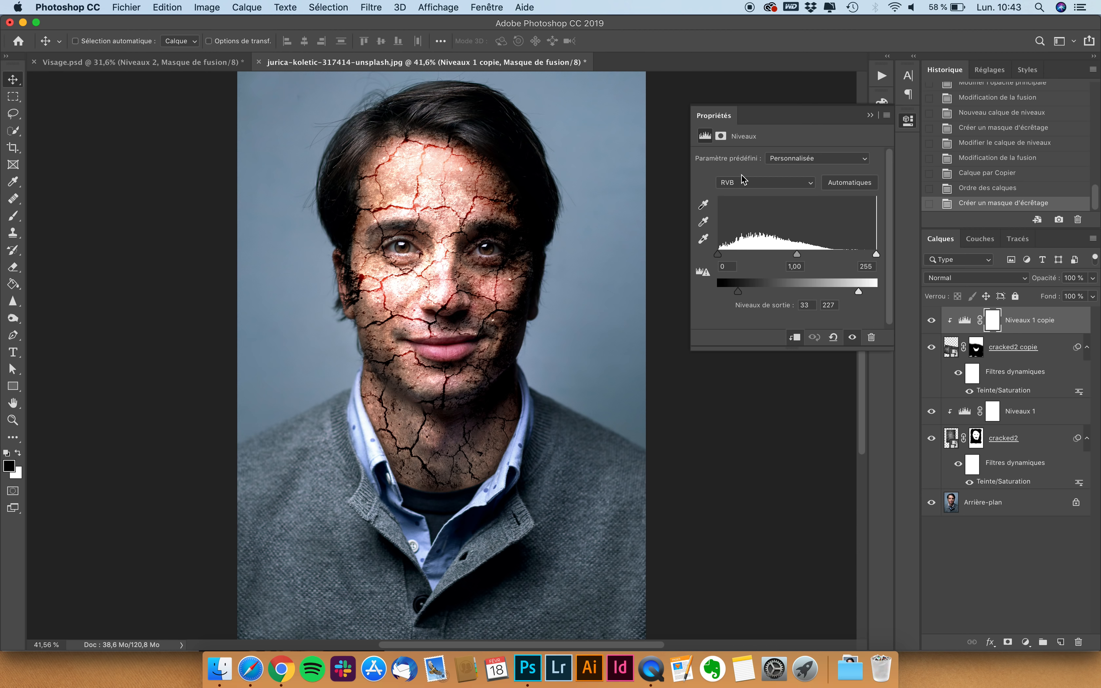
left_click(717, 115)
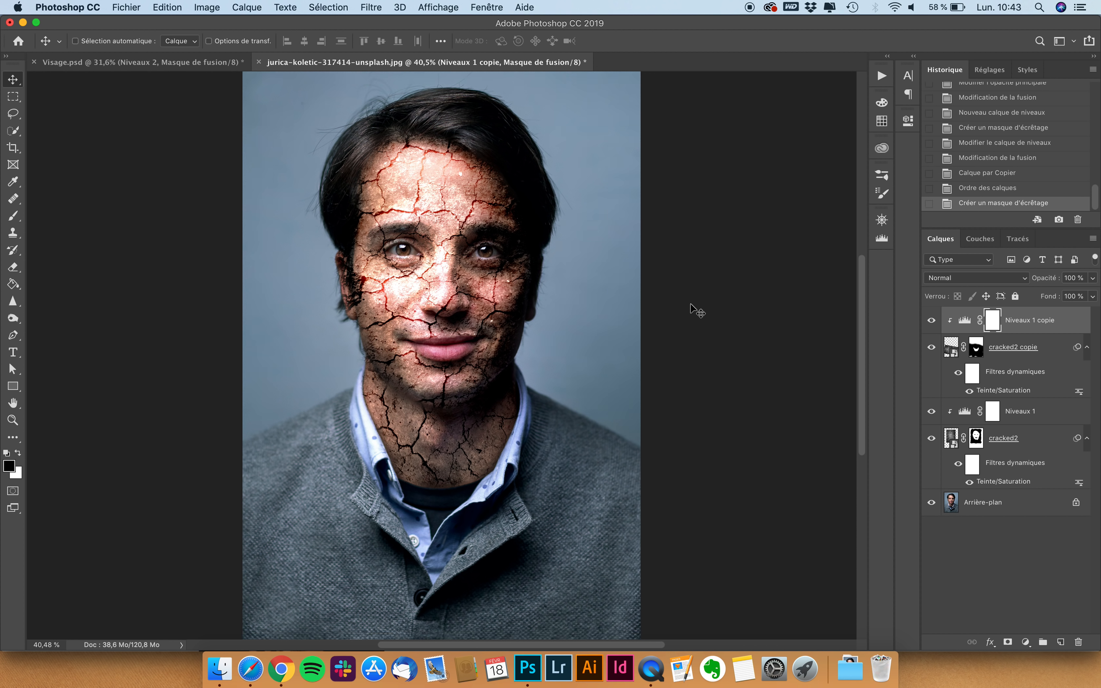
scroll(696, 311, "down", 3)
scroll(696, 311, "up", 2)
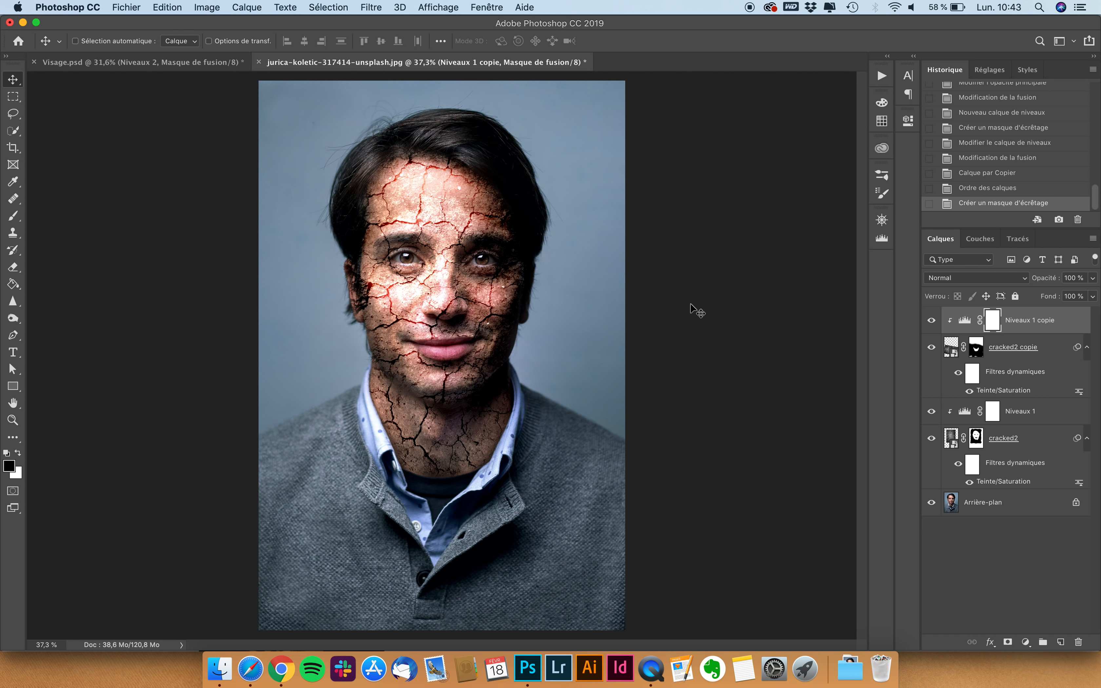